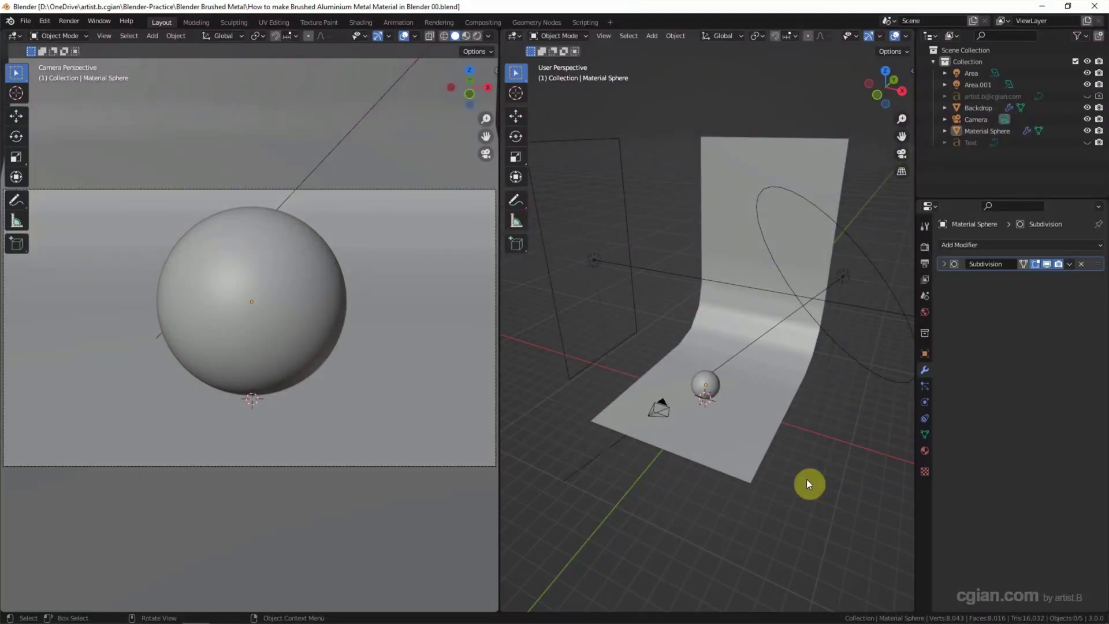
Inspect the Camera, Backdrop and both Area lights, then select the Material Sphere
click(657, 414)
click(727, 436)
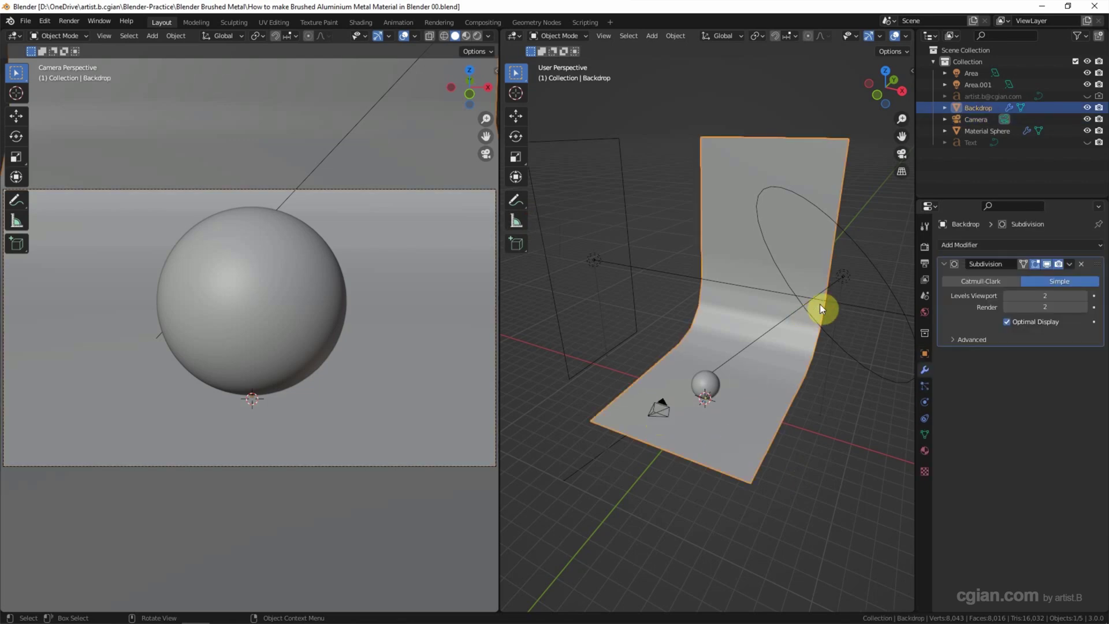
click(842, 279)
shift+click(600, 263)
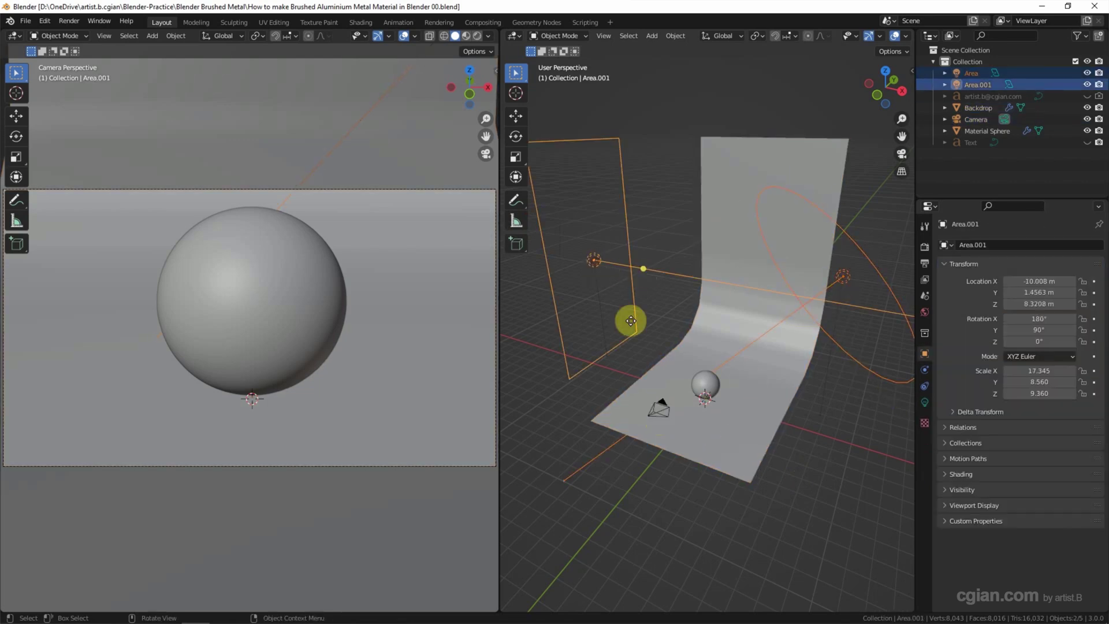
click(696, 386)
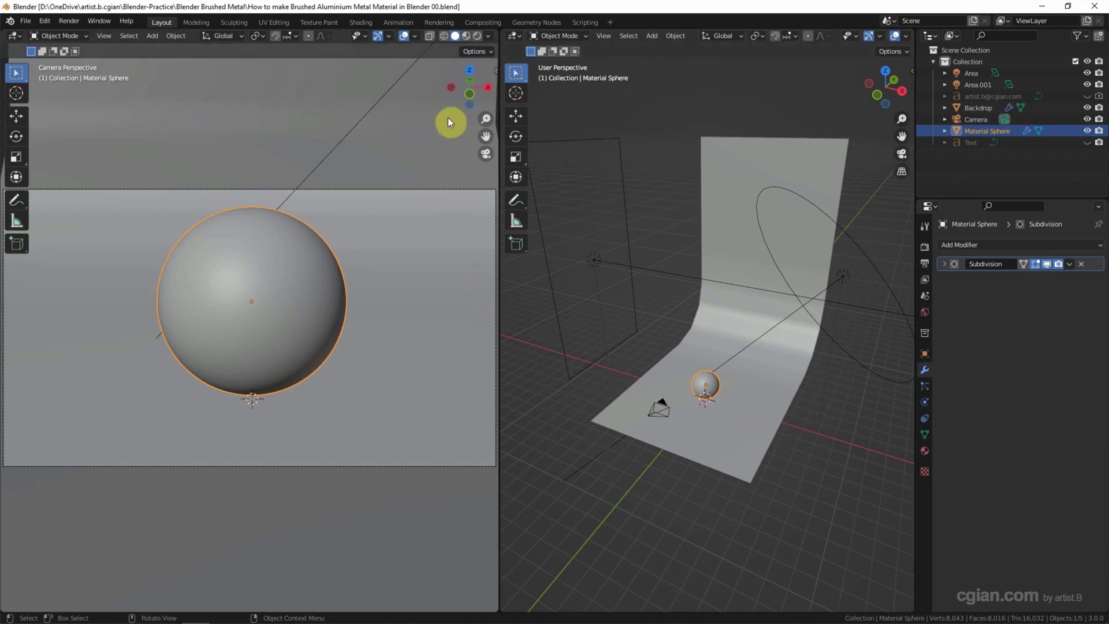
Show Material Preview on the left, a Shader Editor on the right, and create a new material
click(466, 36)
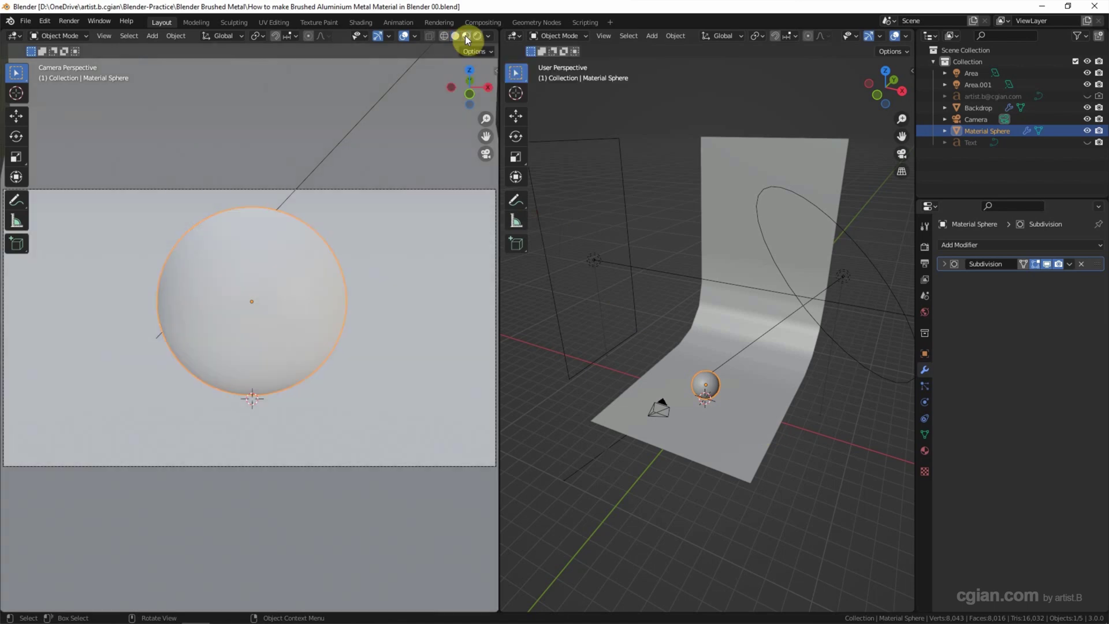
click(514, 36)
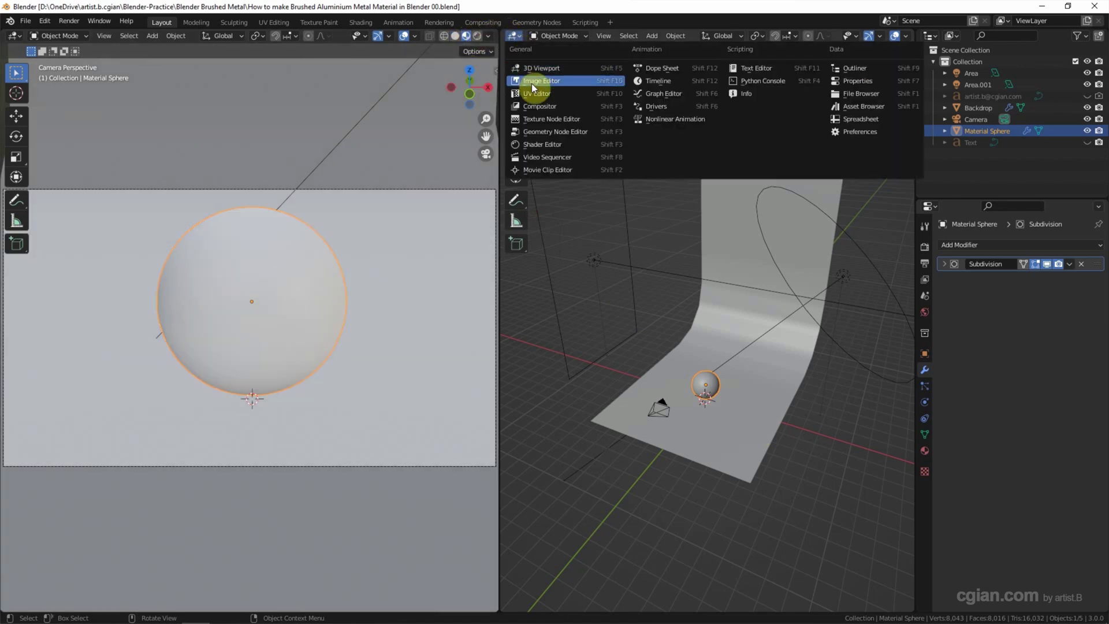
click(537, 144)
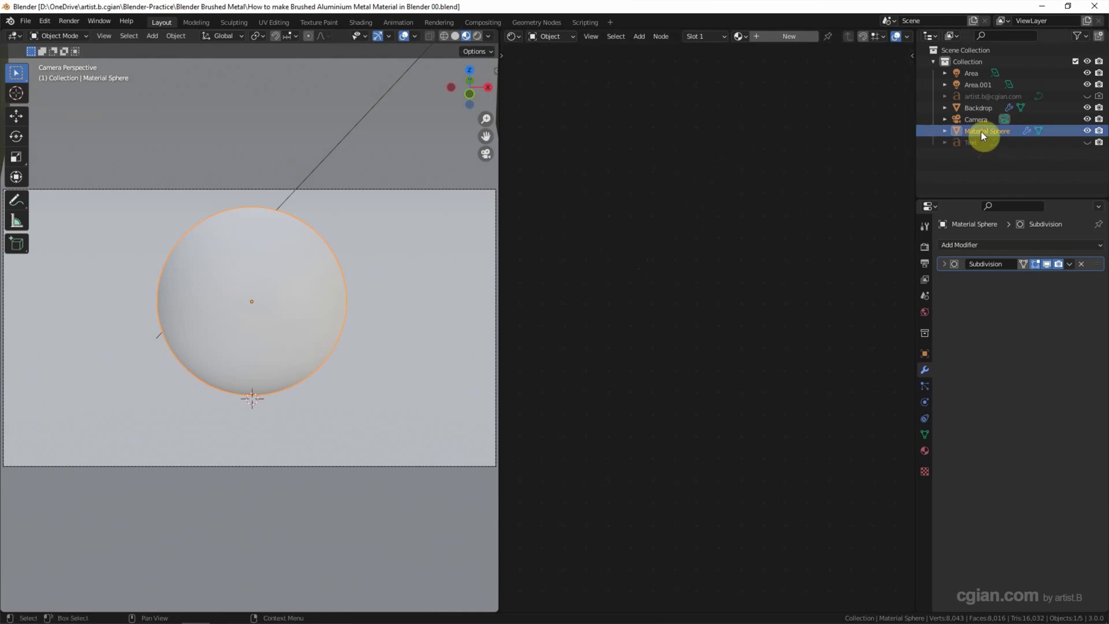
click(781, 36)
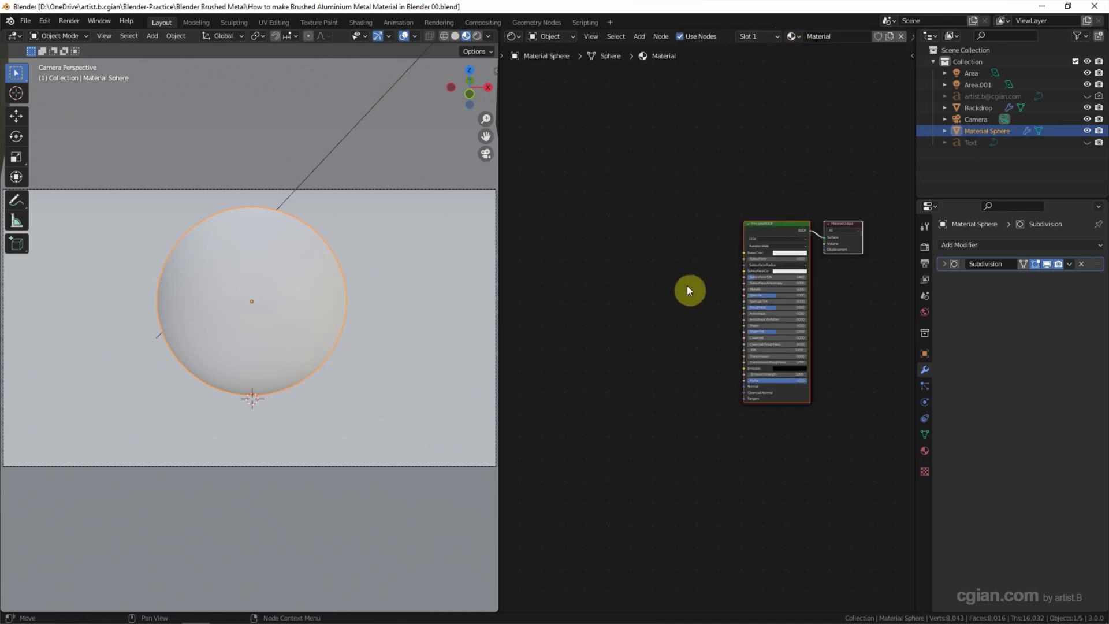
Set the Principled BSDF to Metallic 1 and Roughness 0.25
scroll(688, 286, up, 1)
scroll(687, 285, up, 1)
middle_drag(711, 280, 612, 294)
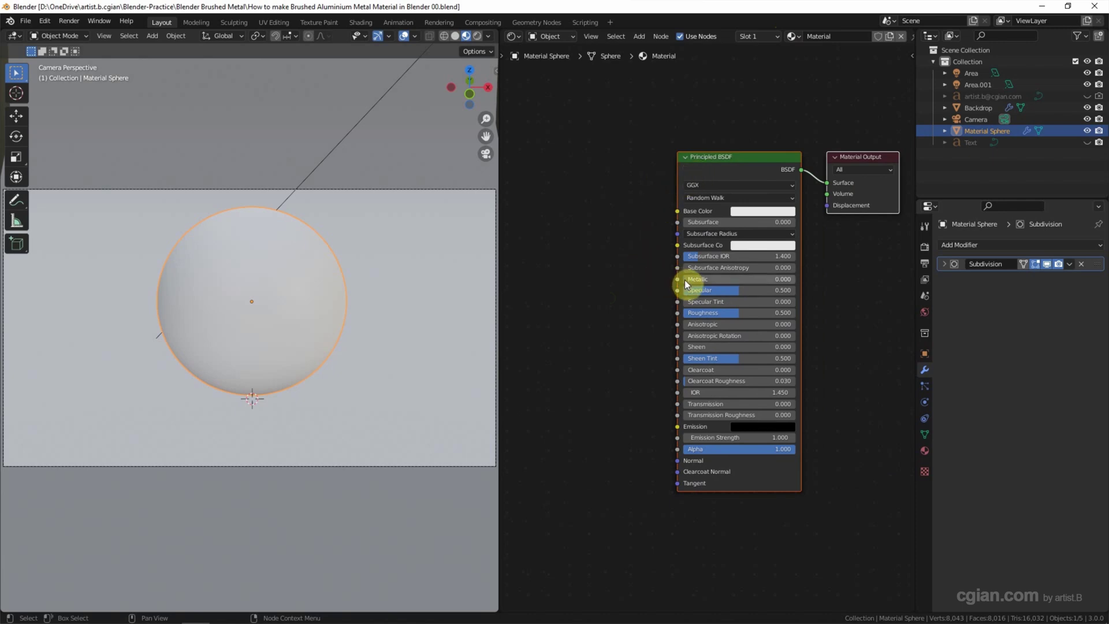
drag(689, 280, 800, 280)
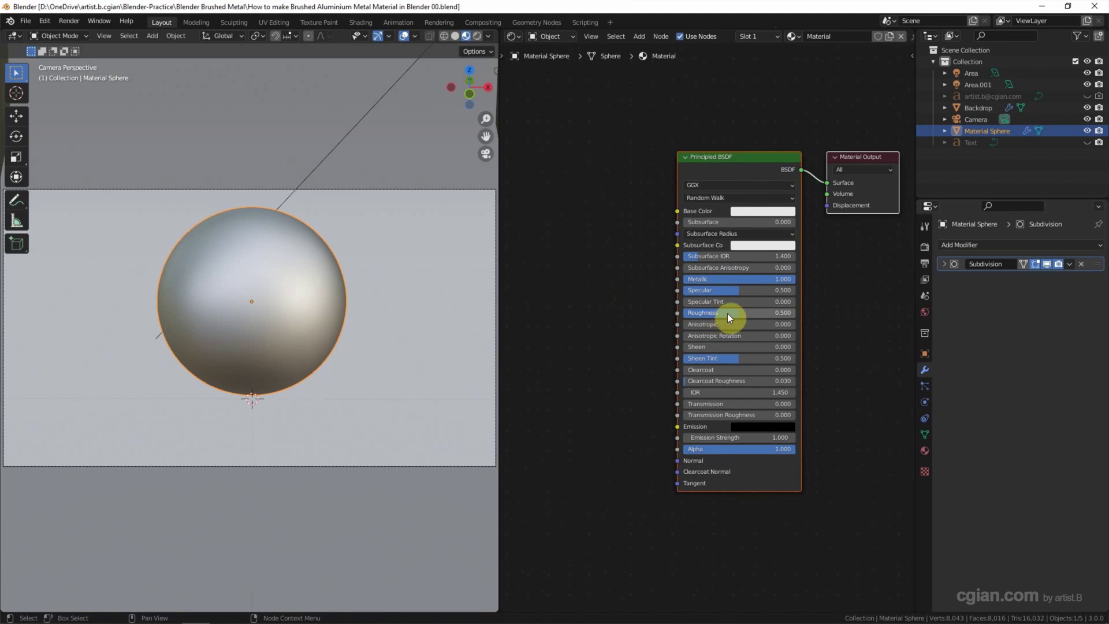
drag(729, 313, 767, 314)
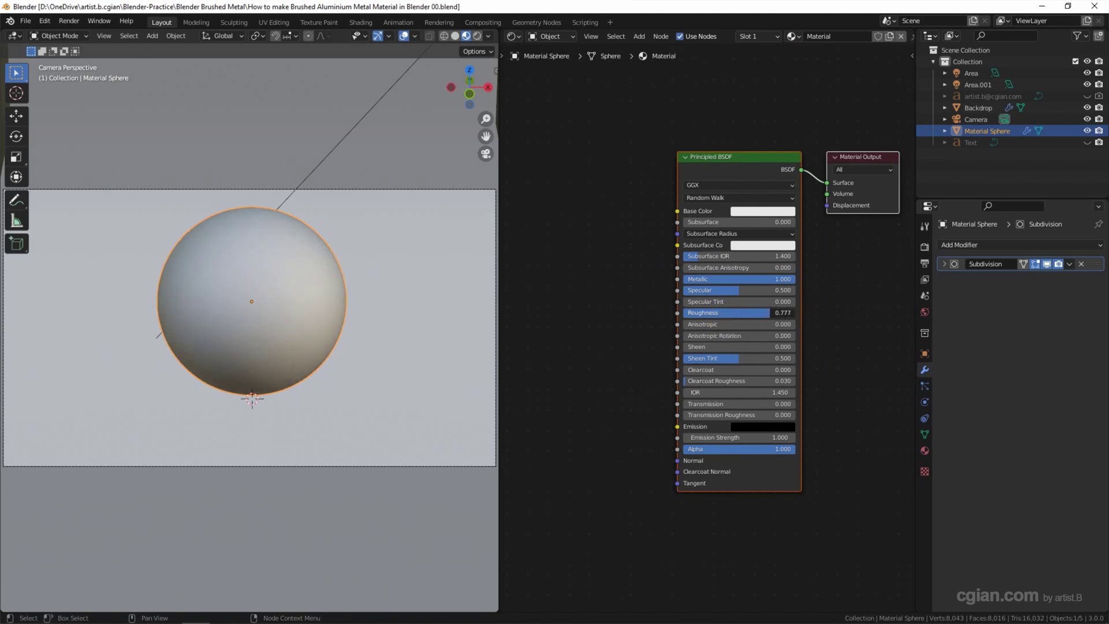
drag(770, 312, 699, 313)
click(712, 313)
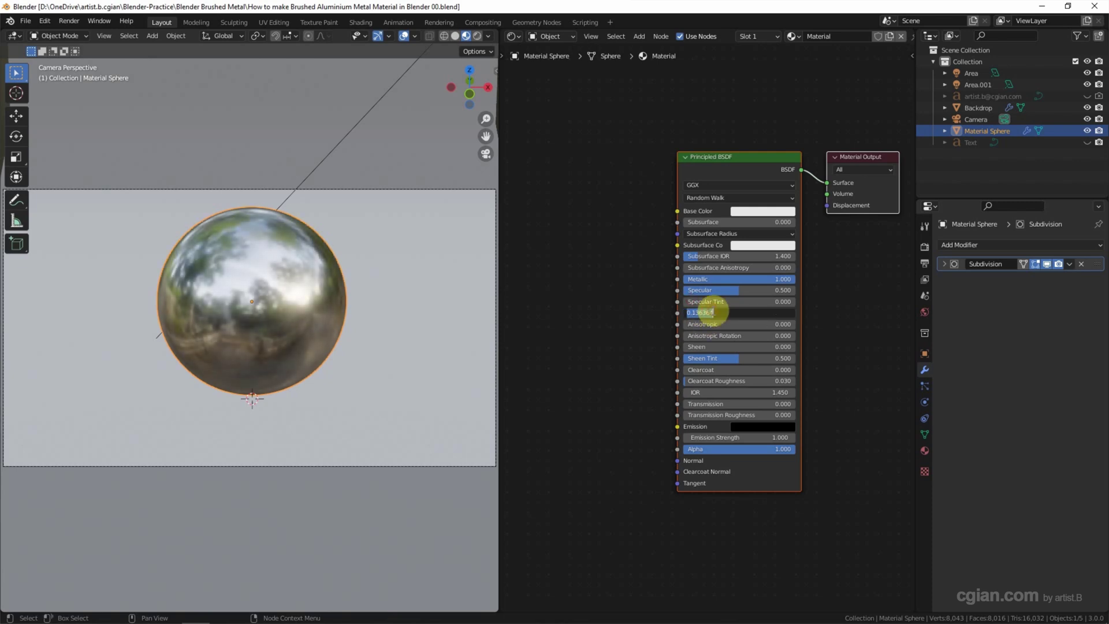
text(0.25)
key(Return)
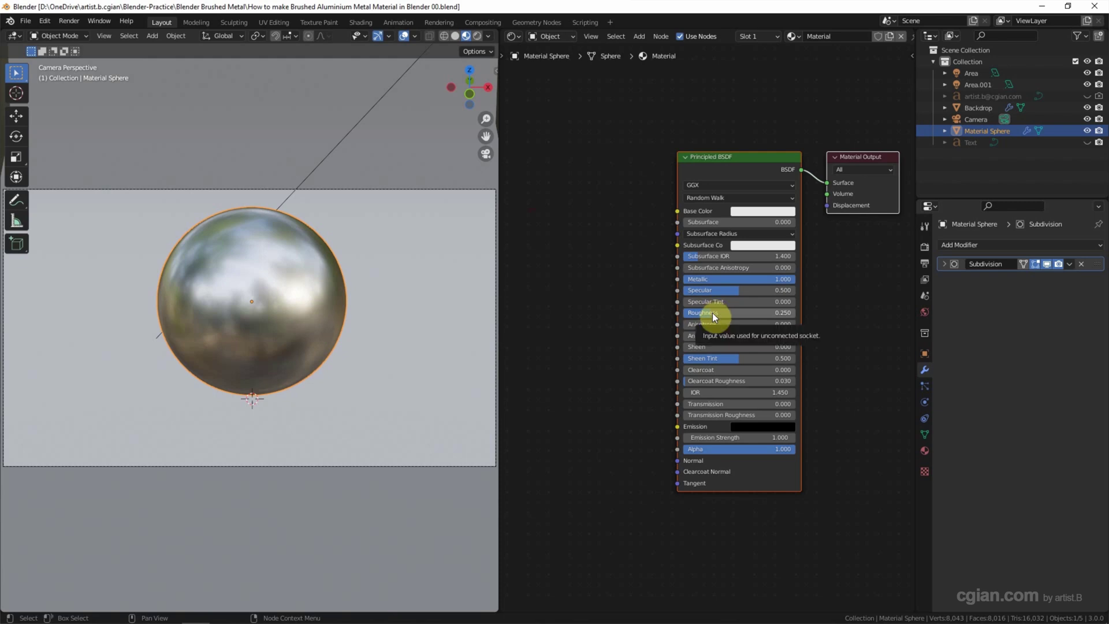
middle_drag(582, 314, 653, 321)
Add a Noise Texture node and a Mapping node placed to its left
key(shift+a)
click(651, 317)
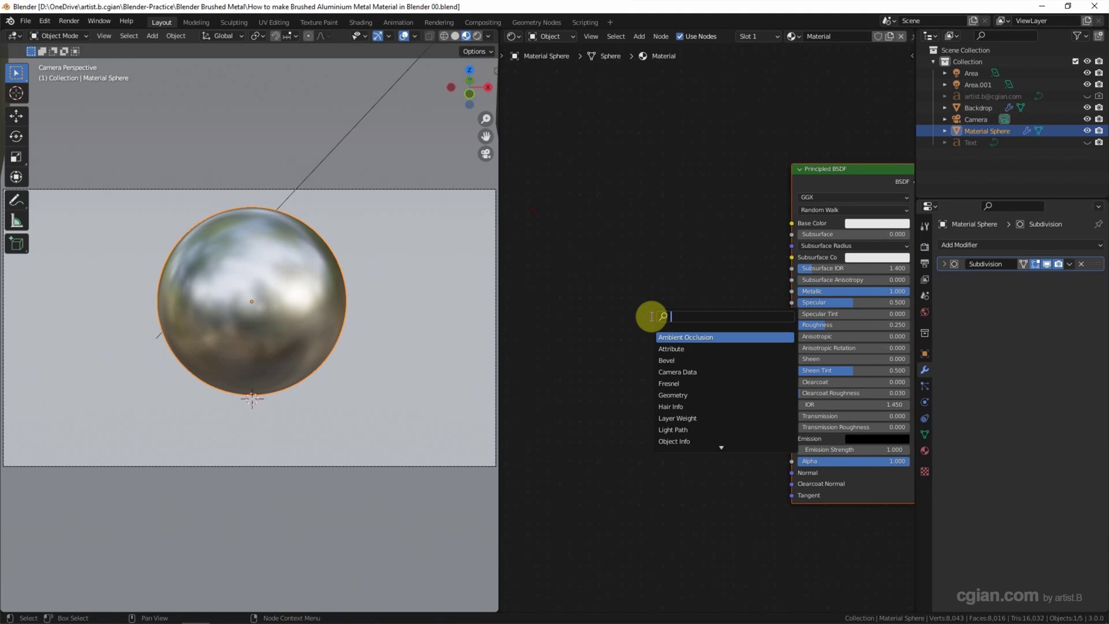
text(noise)
key(Return)
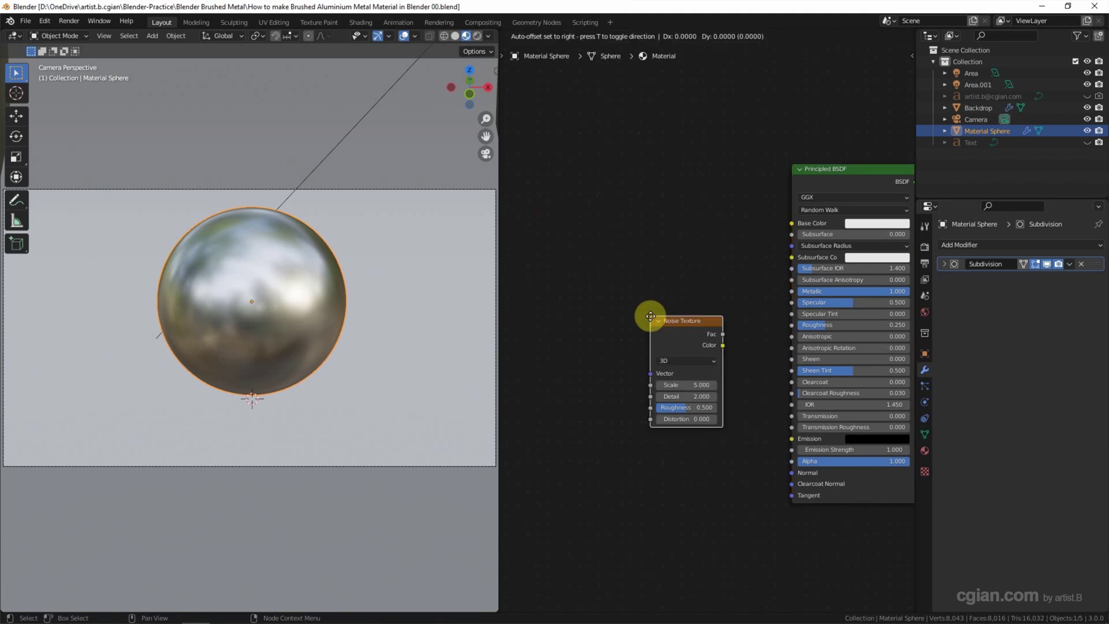
click(635, 314)
key(shift+a)
click(559, 327)
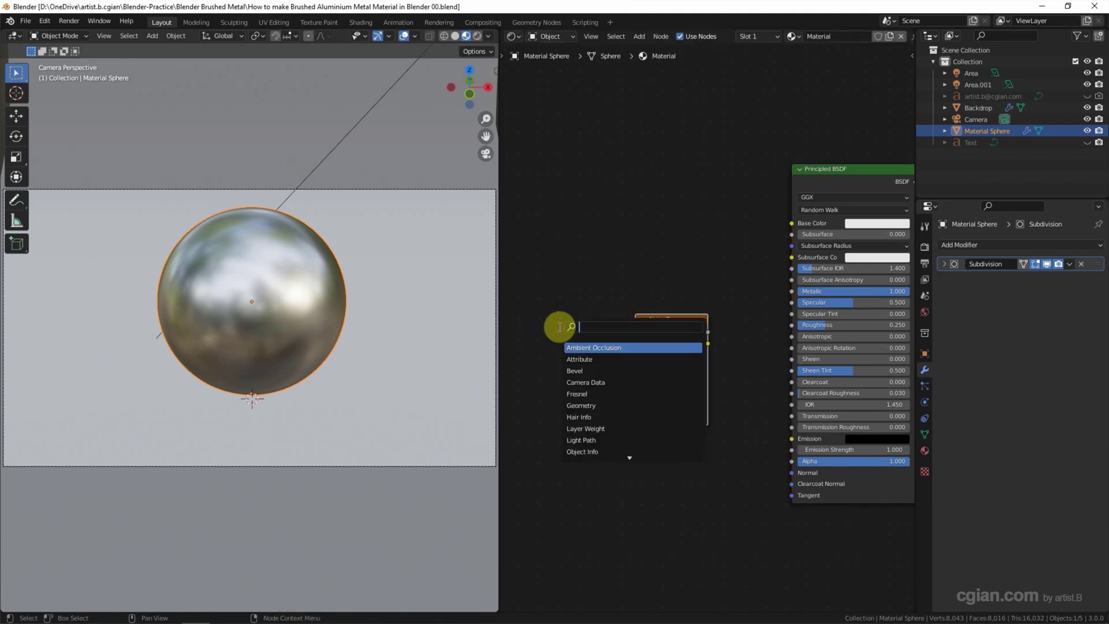
text(mapping)
key(Return)
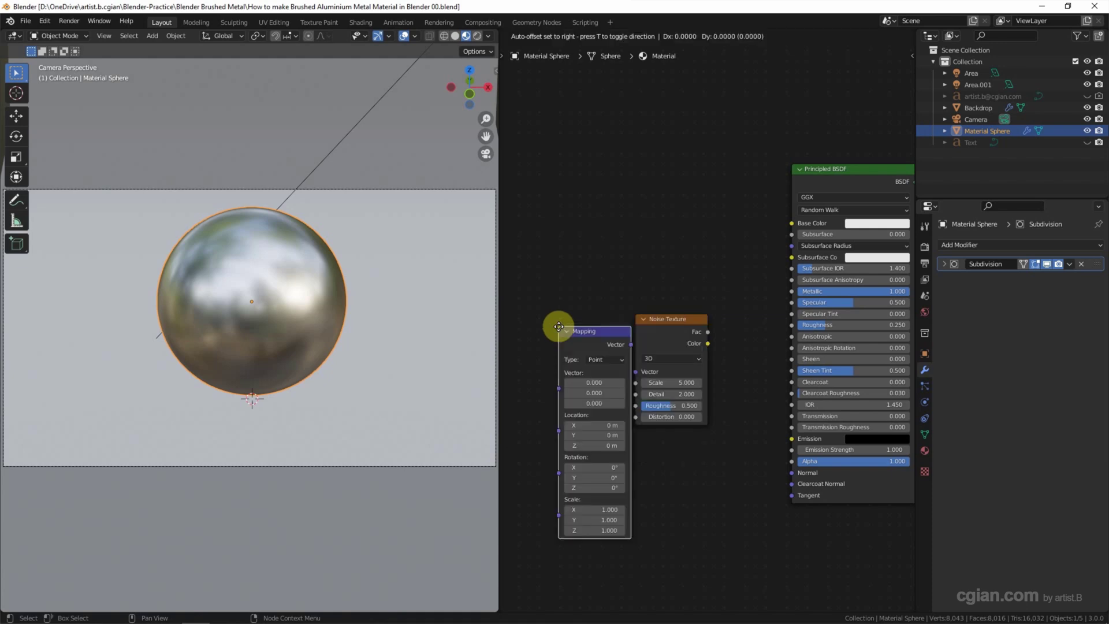
click(535, 312)
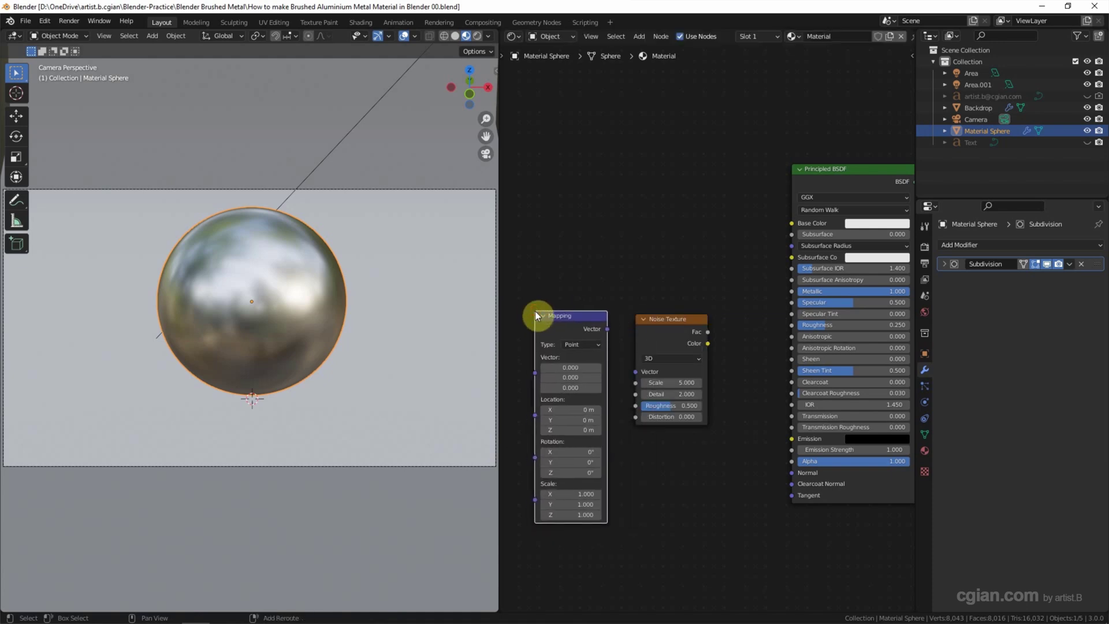
Add Texture Coordinate and link Generated → Mapping → Noise Vector, and Noise Fac to Base Color
key(shift+a)
text(texture c)
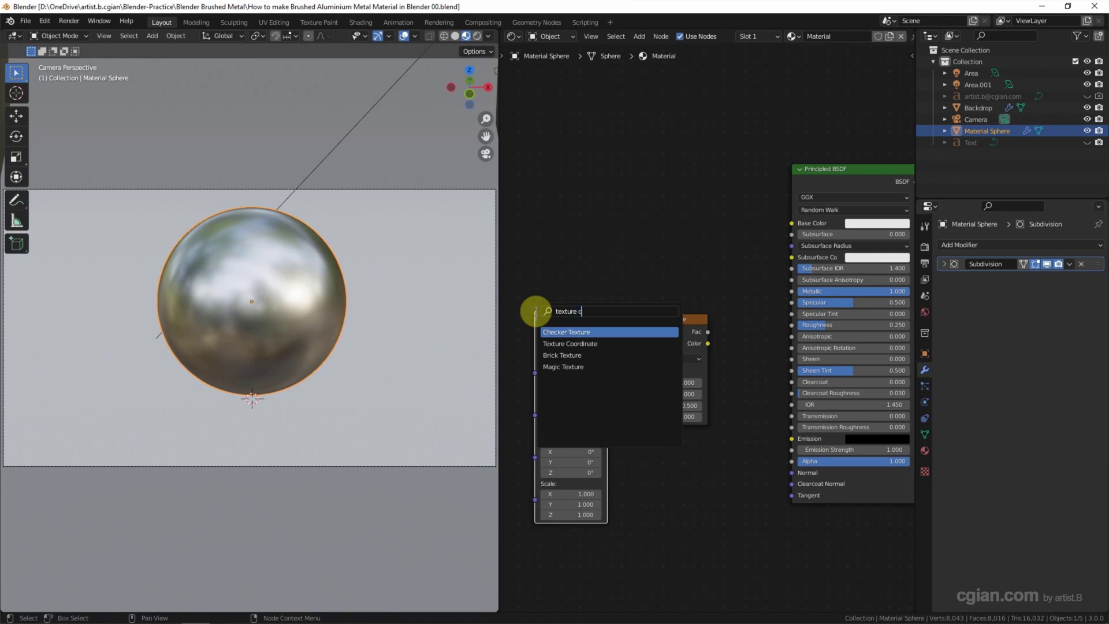
key(Down)
key(Return)
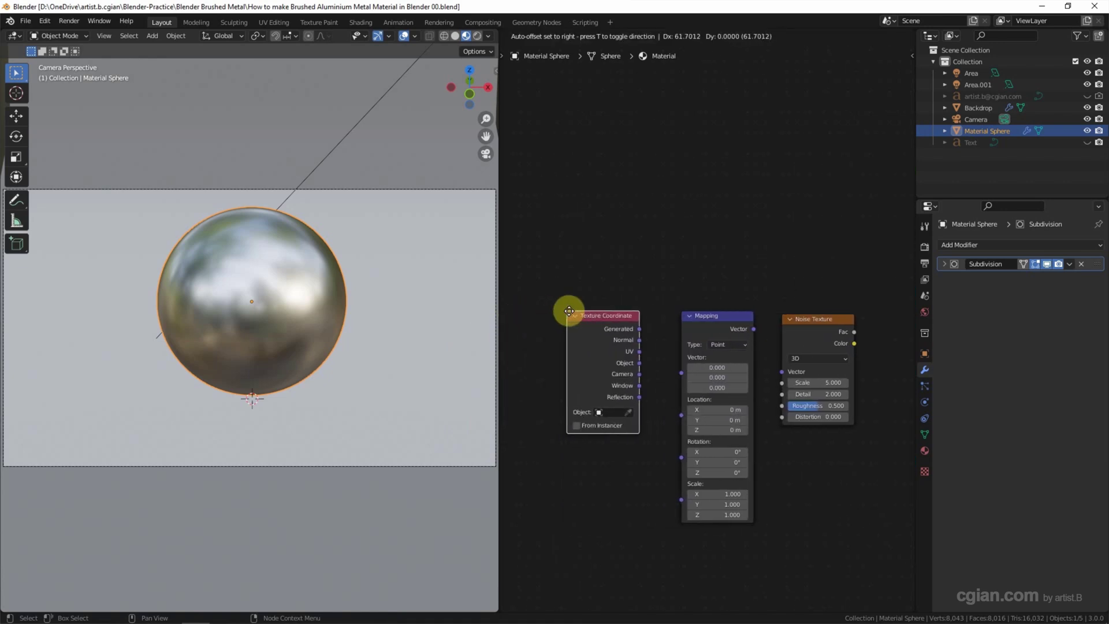
click(574, 311)
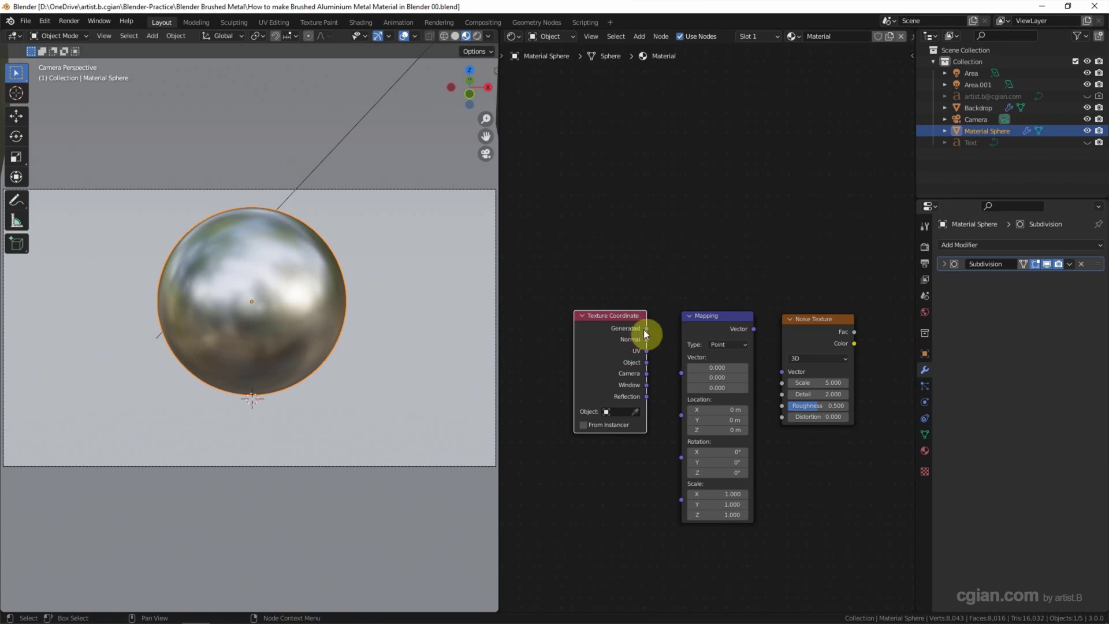
drag(646, 328, 685, 364)
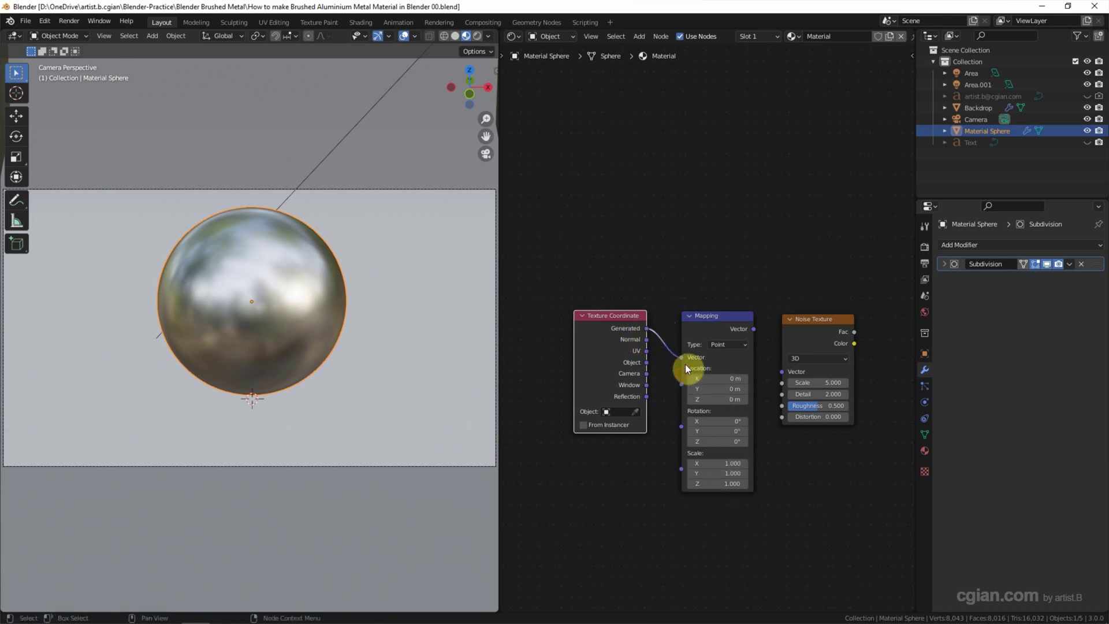
drag(753, 328, 782, 371)
ctrl+scroll(722, 257, right, 6)
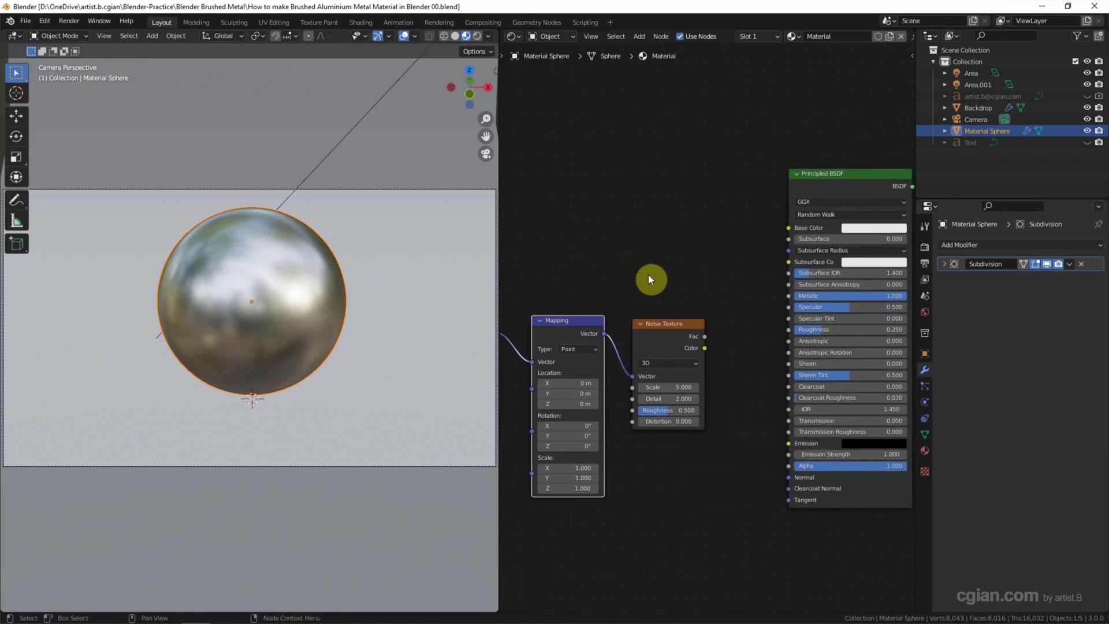
drag(705, 335, 786, 228)
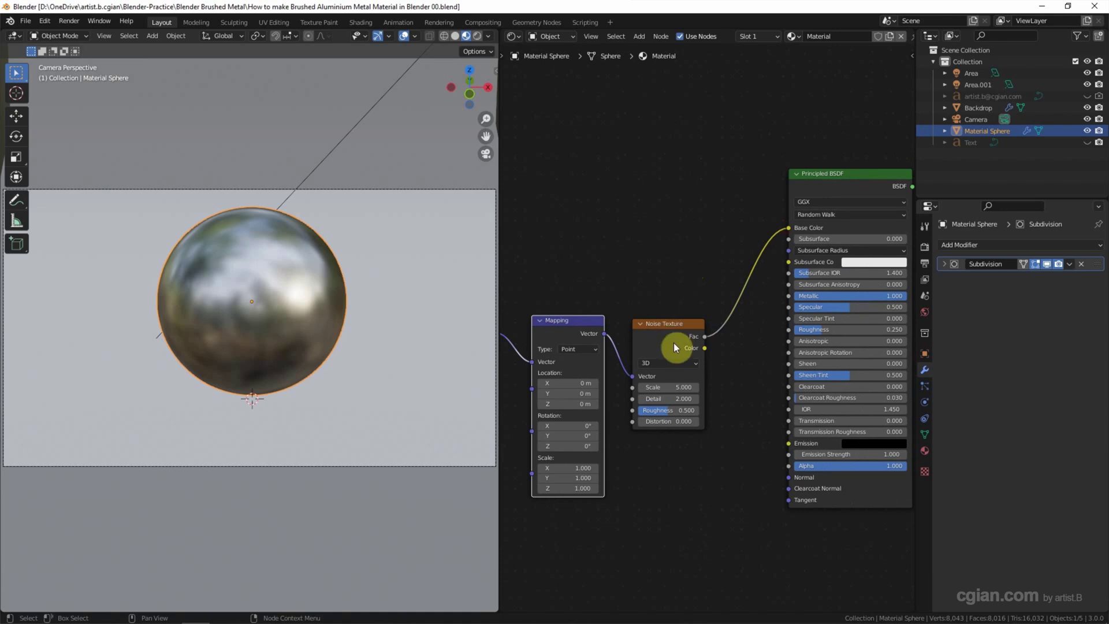
Set the Noise Texture to Scale 2, Detail 5 and Roughness 1
click(666, 387)
text(2)
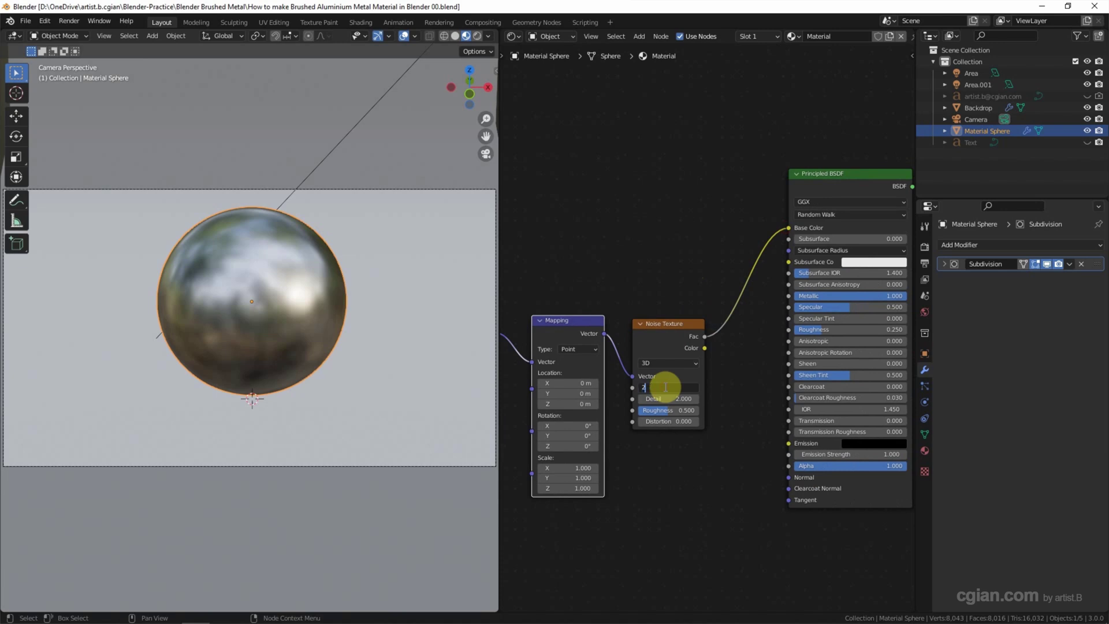
key(Return)
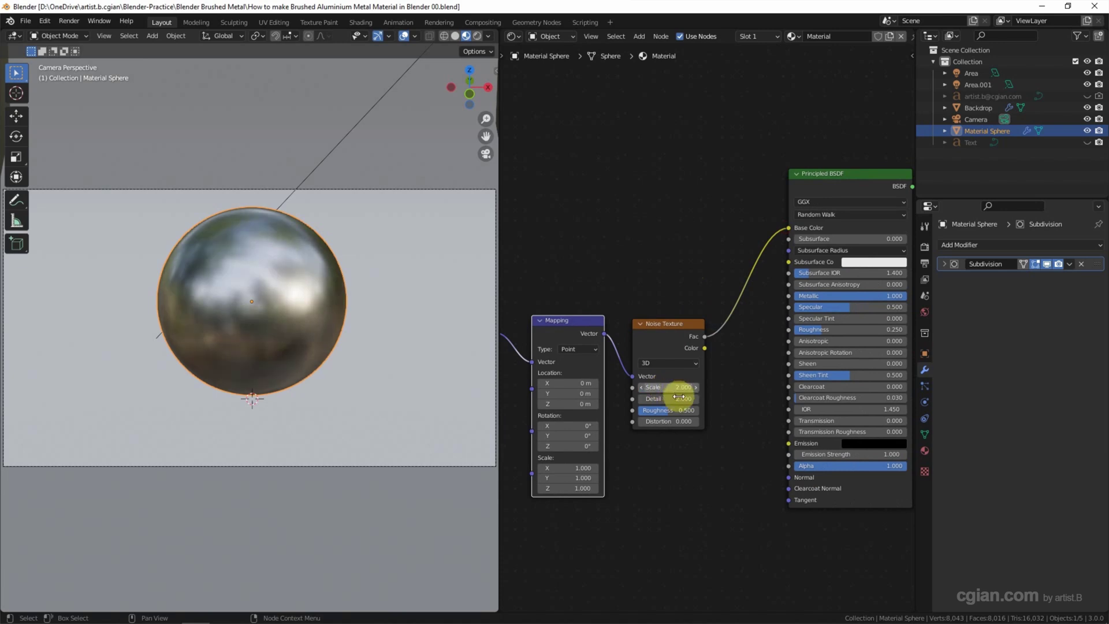
click(680, 398)
key(Return)
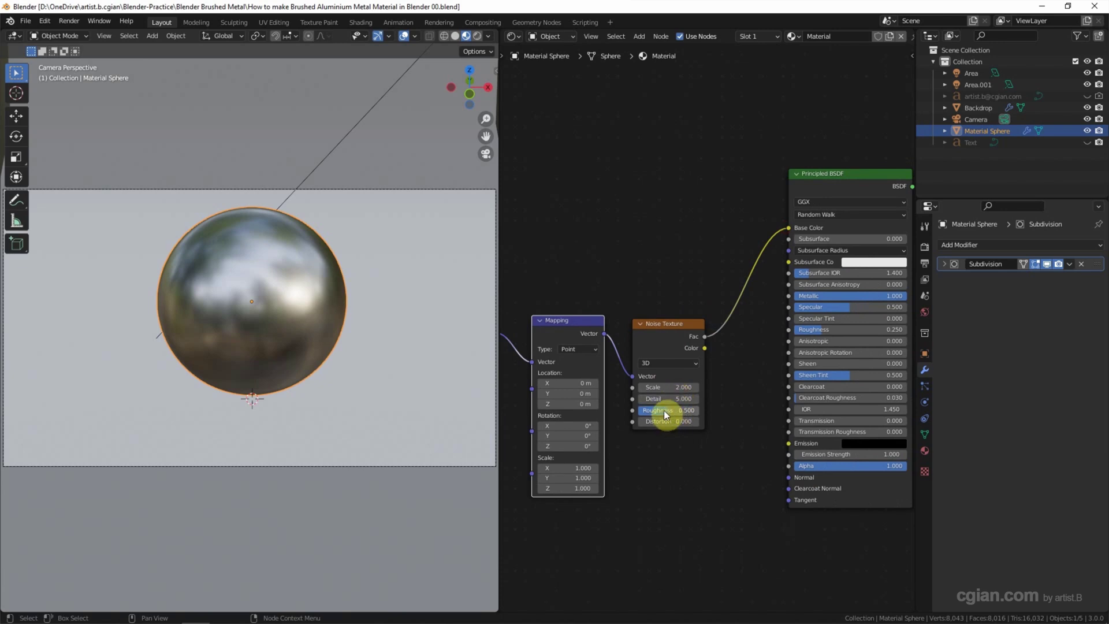
drag(664, 410, 692, 412)
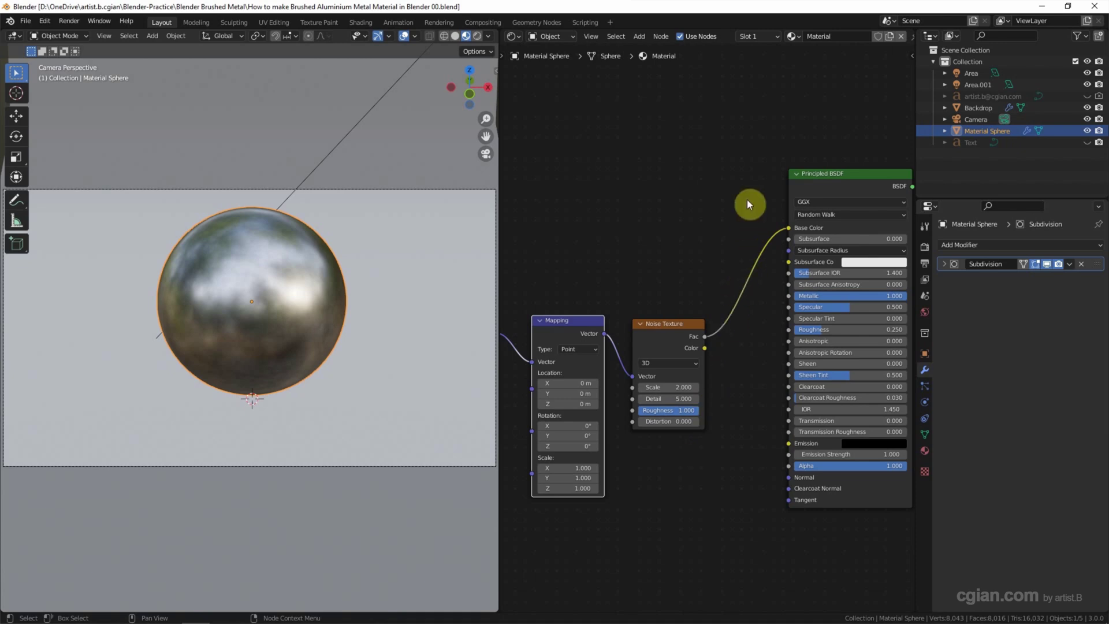
key(shift+a)
Insert a ColorRamp into the noise-to-Base Color link, moving the black stop to about 0.155 and the white stop to 0.745
click(737, 241)
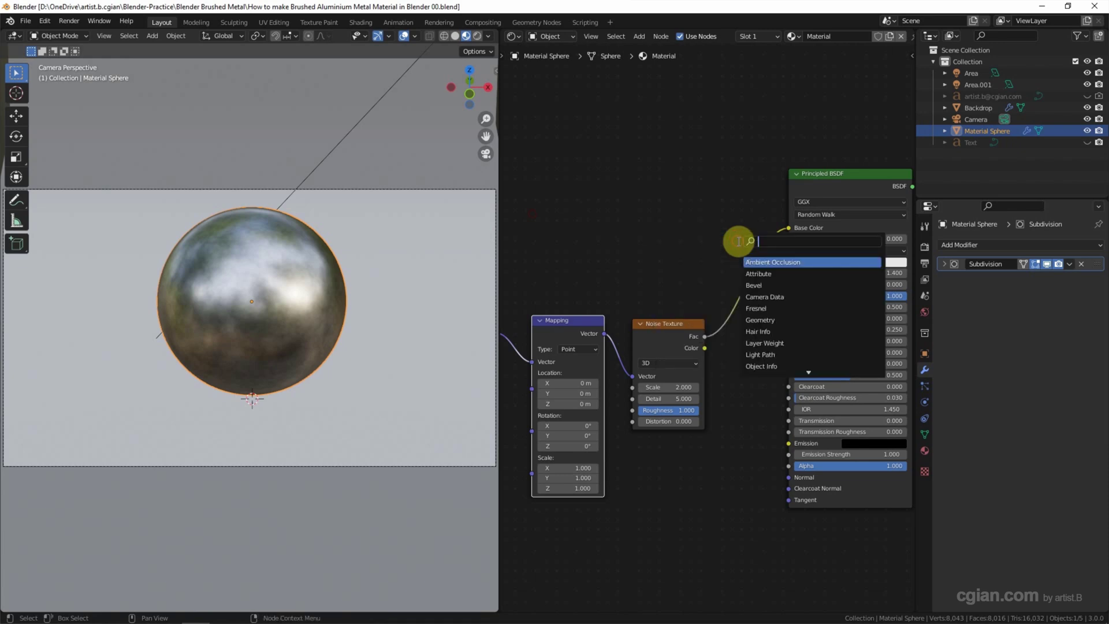
text(ramp)
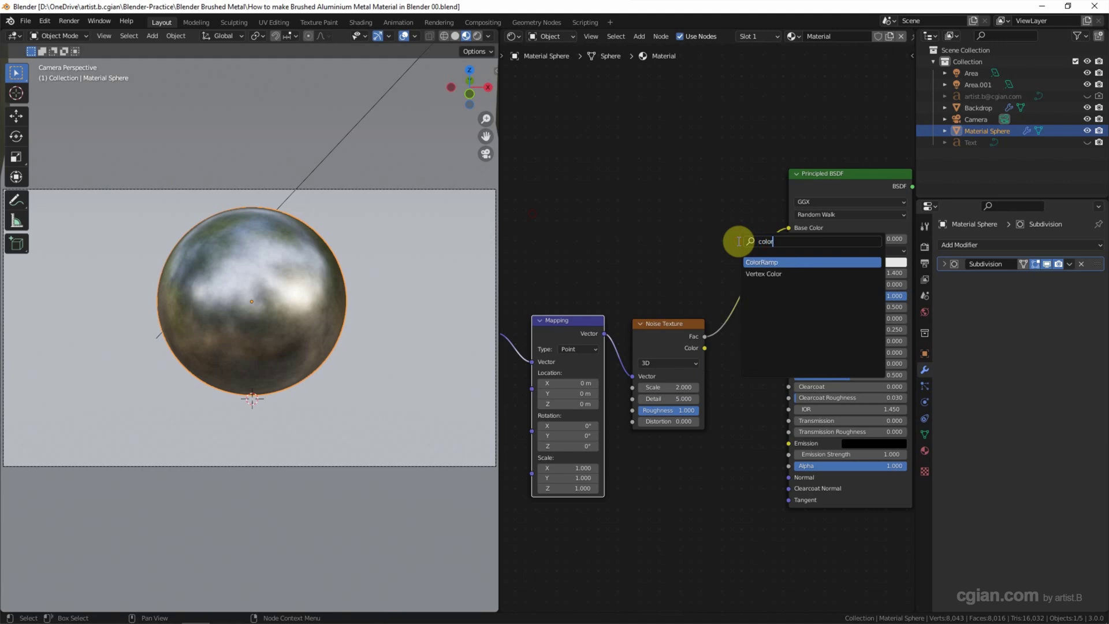
key(Return)
click(715, 239)
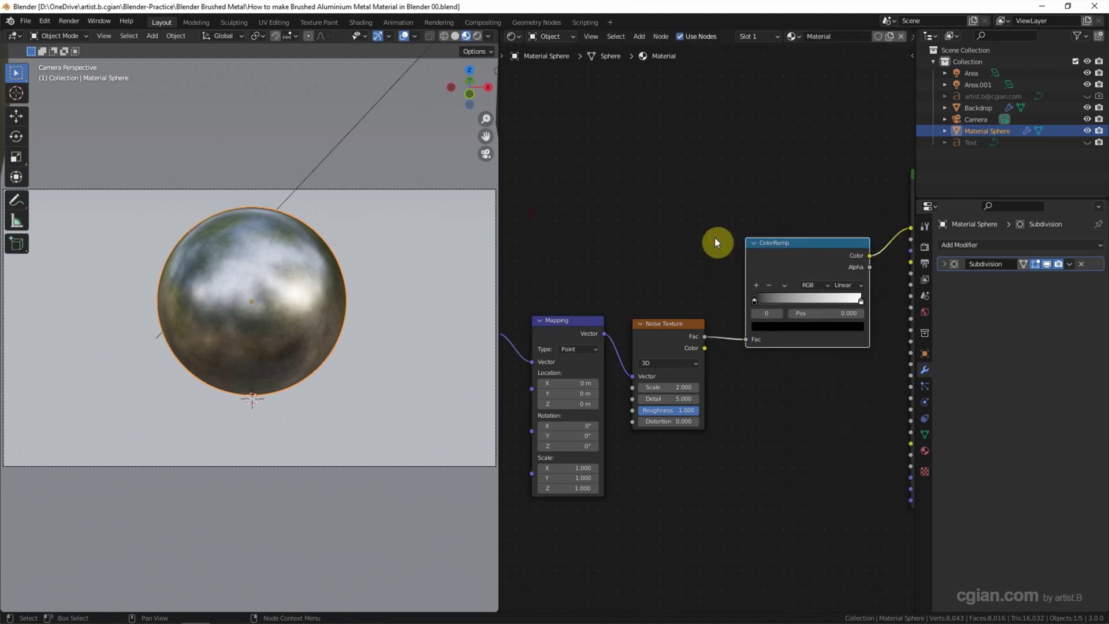
middle_drag(772, 203, 715, 203)
drag(692, 301, 721, 303)
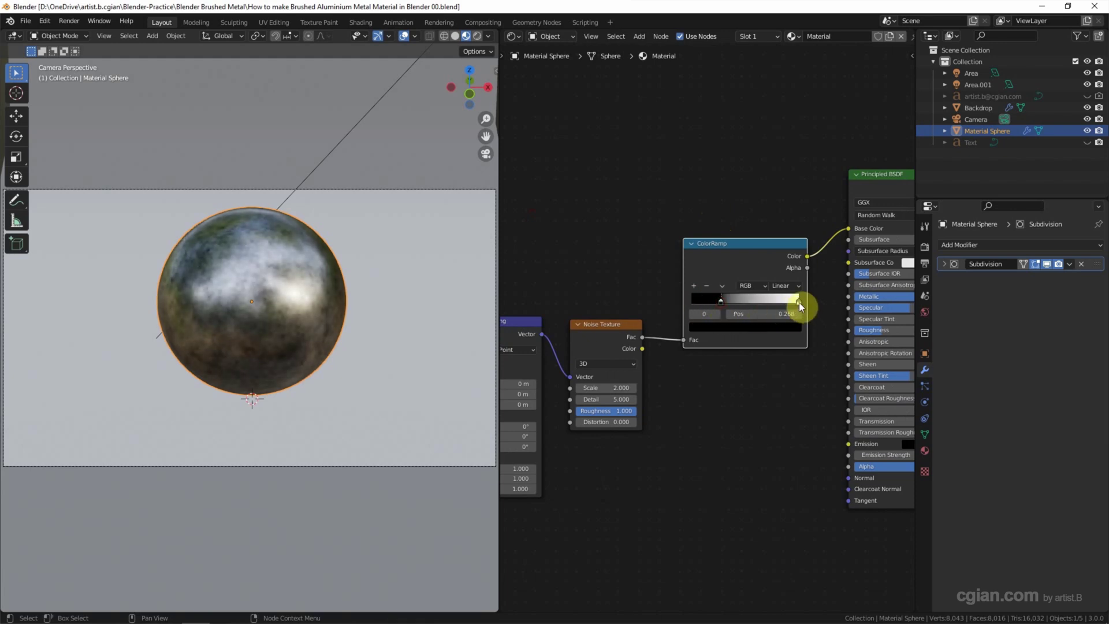
drag(799, 302, 779, 301)
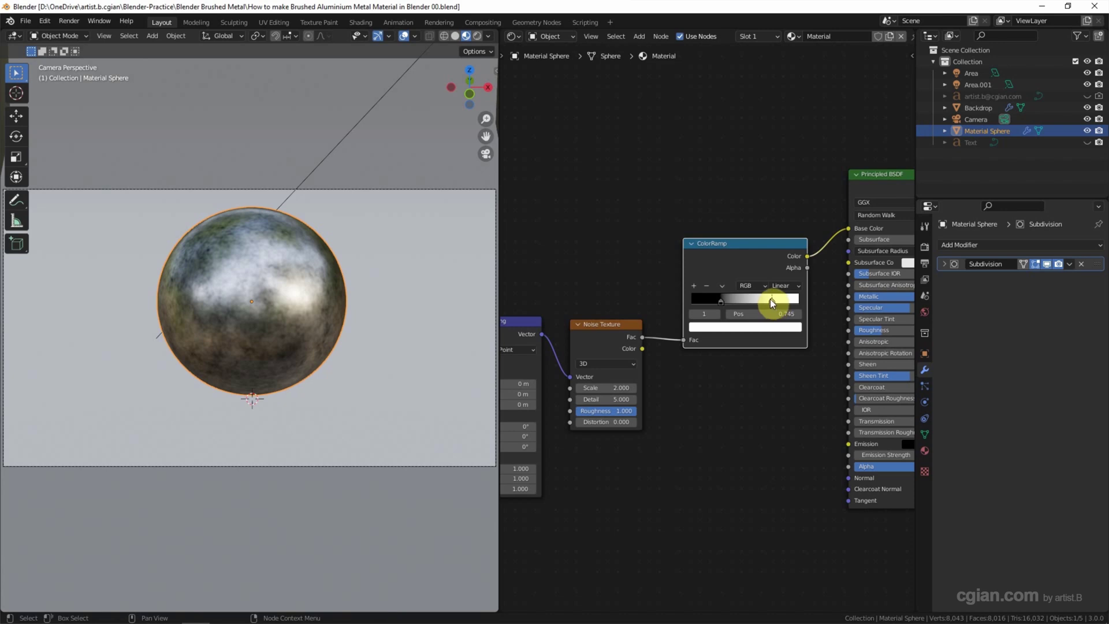
Set the ColorRamp's left stop colour to grey A1A4A7
click(722, 303)
click(723, 326)
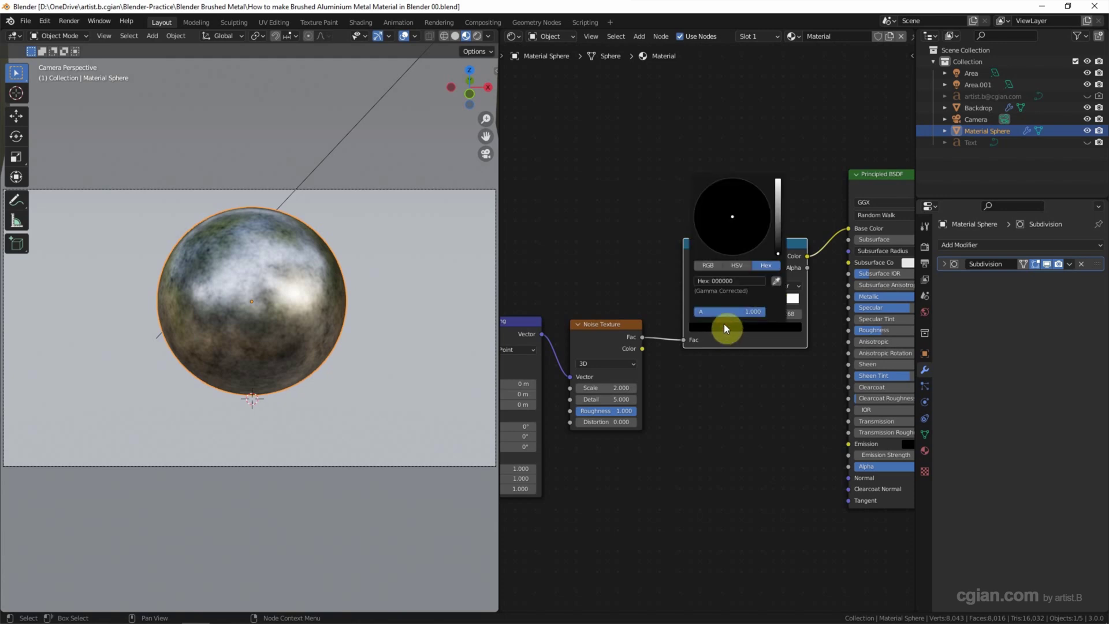
click(723, 282)
text(A1A4)
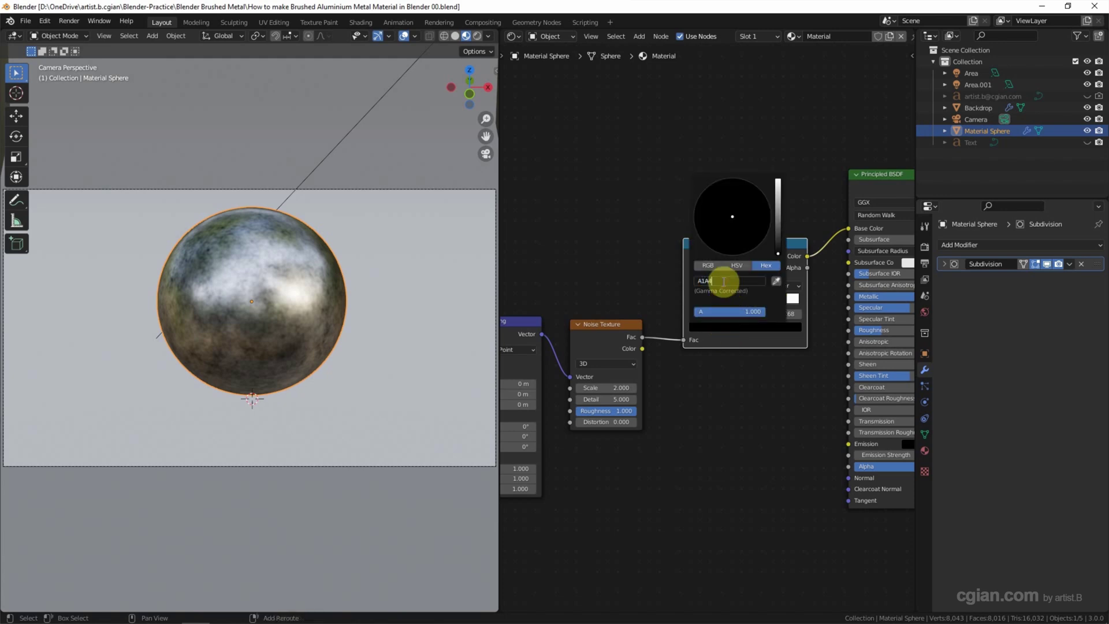
text(A7)
key(Return)
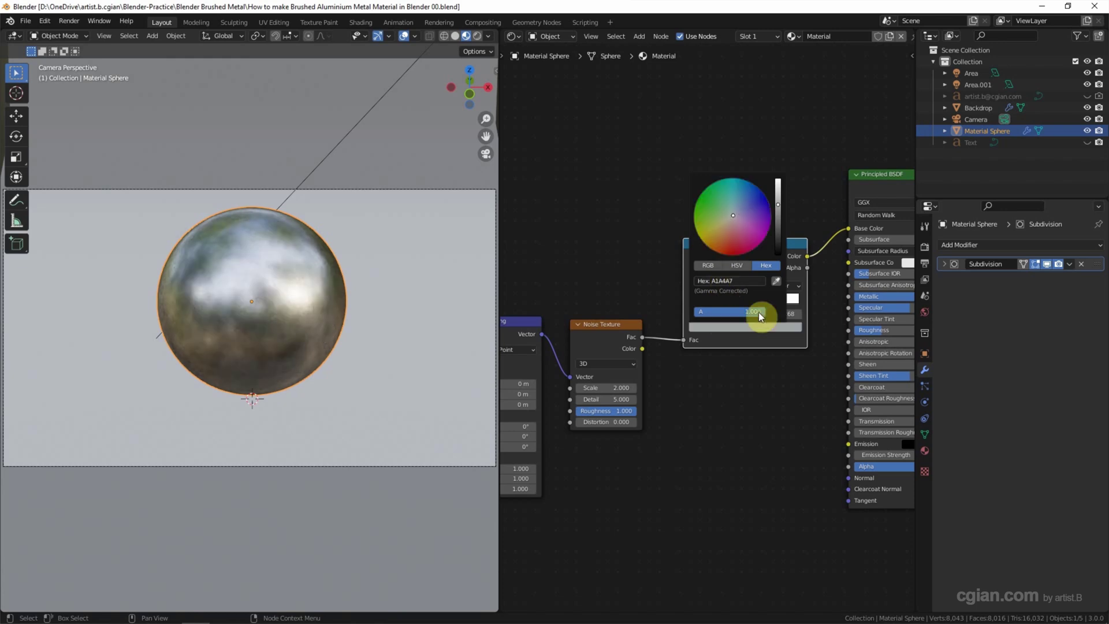
Set the ColorRamp's right stop colour to pale grey DCE1E4
click(771, 303)
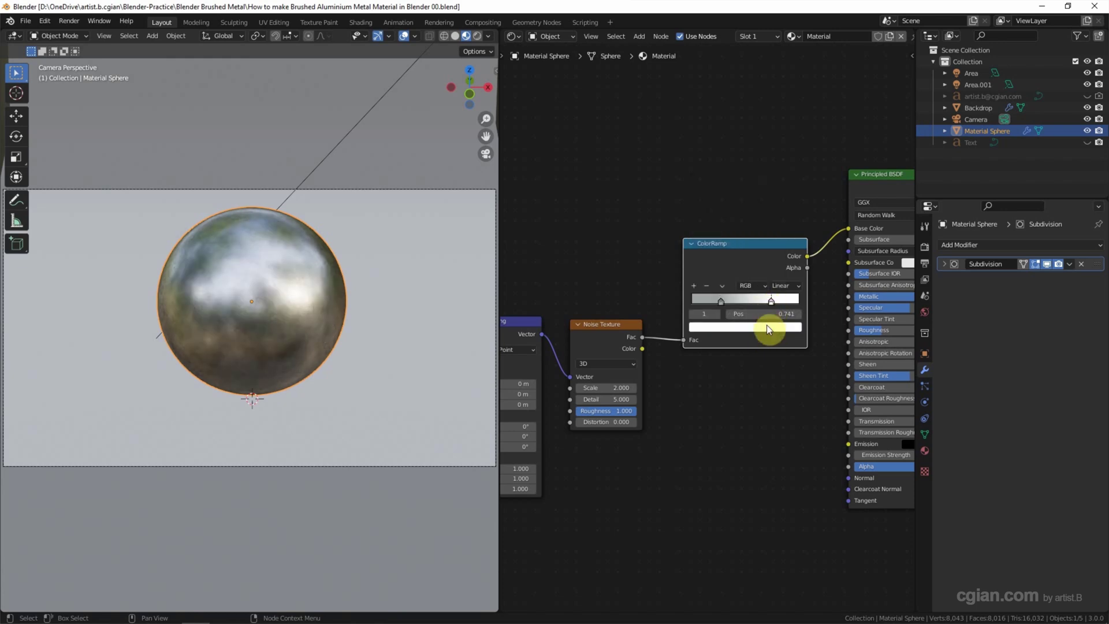
click(773, 327)
click(733, 281)
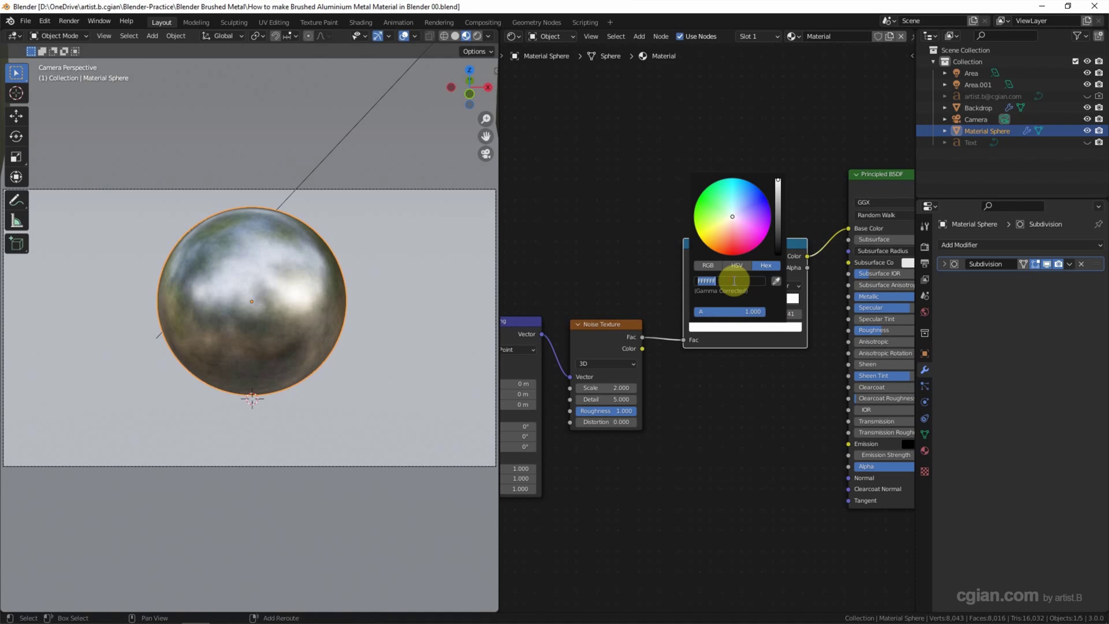
text(DCE1E4)
key(Return)
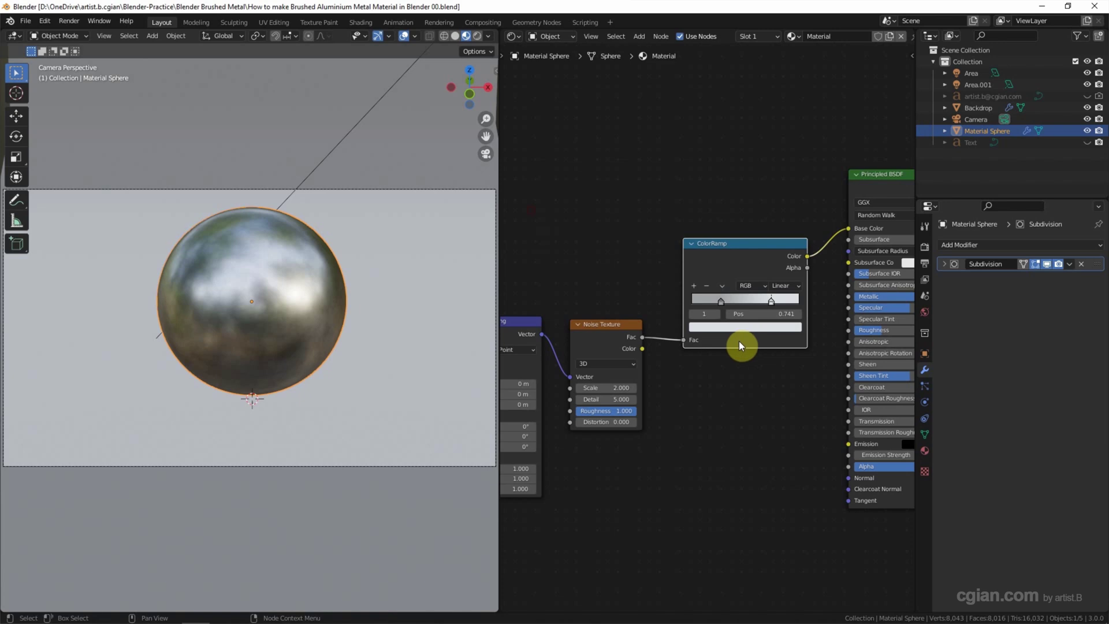
Add a Bump node with noise Fac into Height and its Normal into the shader's Normal
key(shift+a)
click(740, 428)
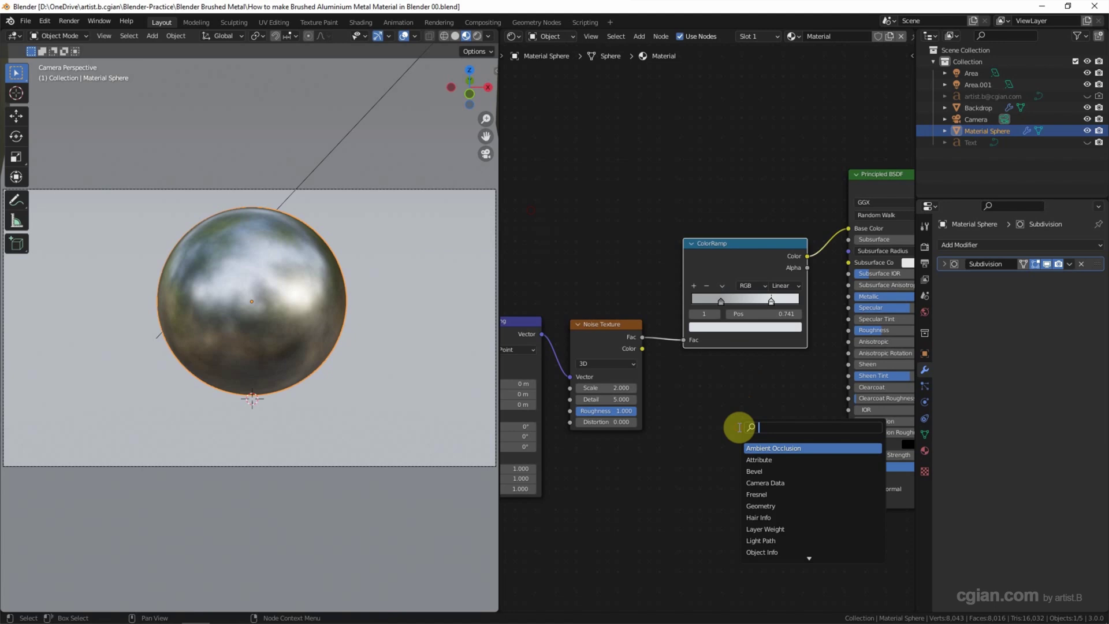
text(bump)
key(Return)
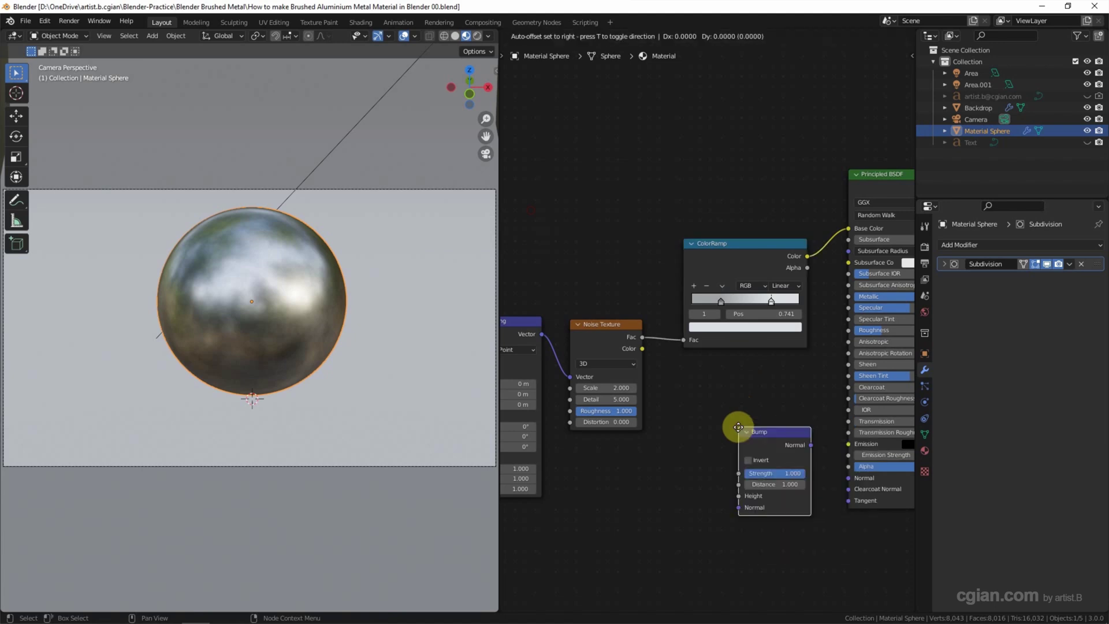
click(712, 437)
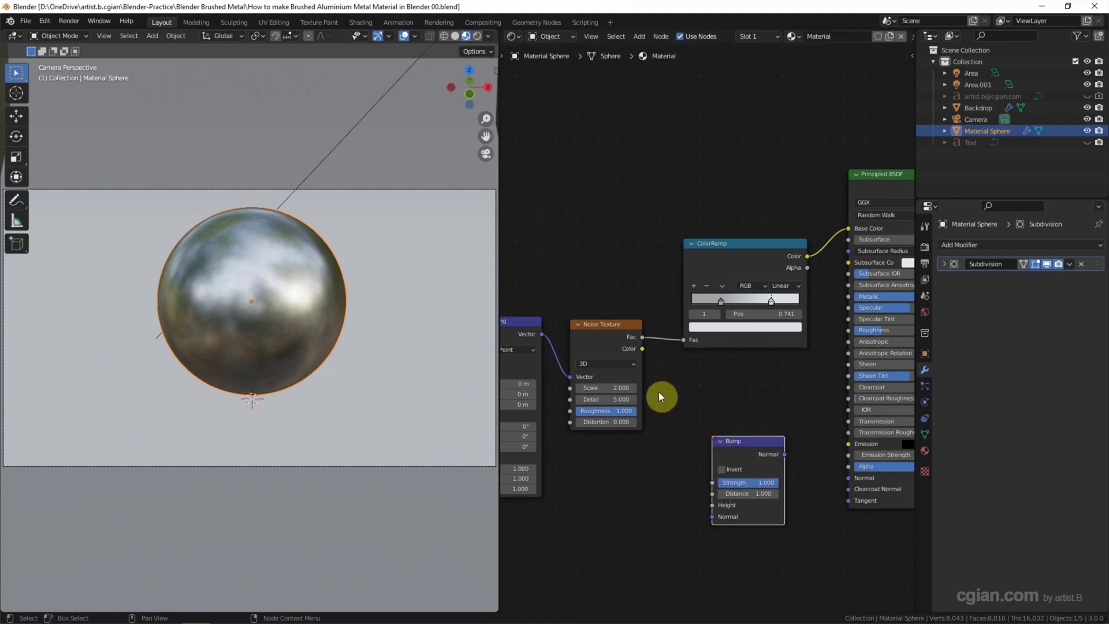
drag(642, 337, 706, 505)
mouse_move(784, 455)
mouse_down()
mouse_move(823, 481)
mouse_move(848, 478)
mouse_up()
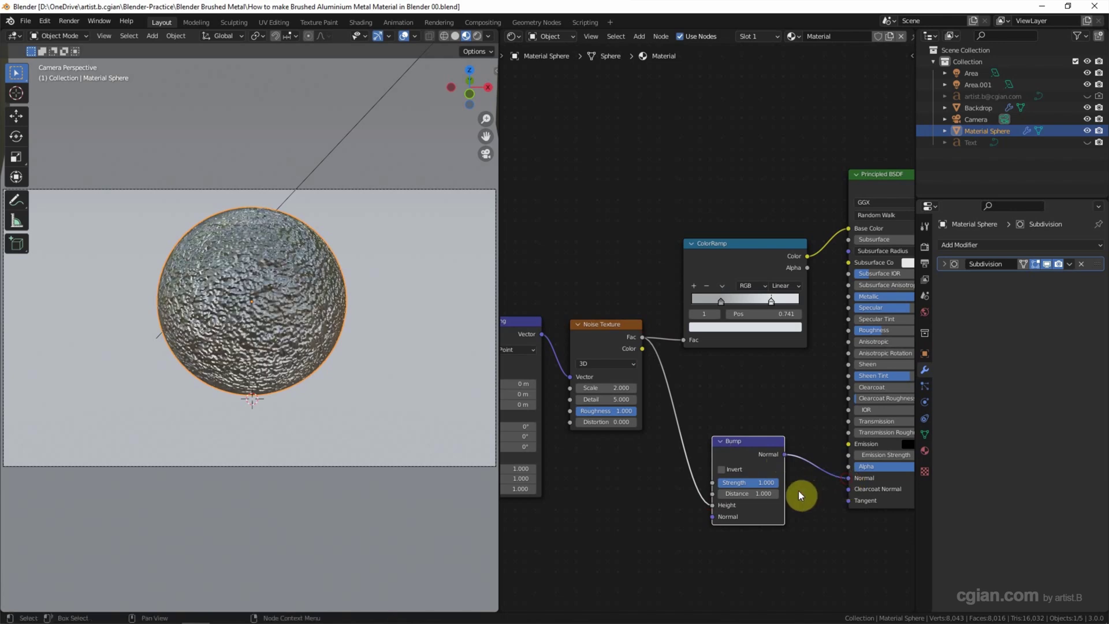
Set the Bump Strength and Distance both to 0.1
click(754, 482)
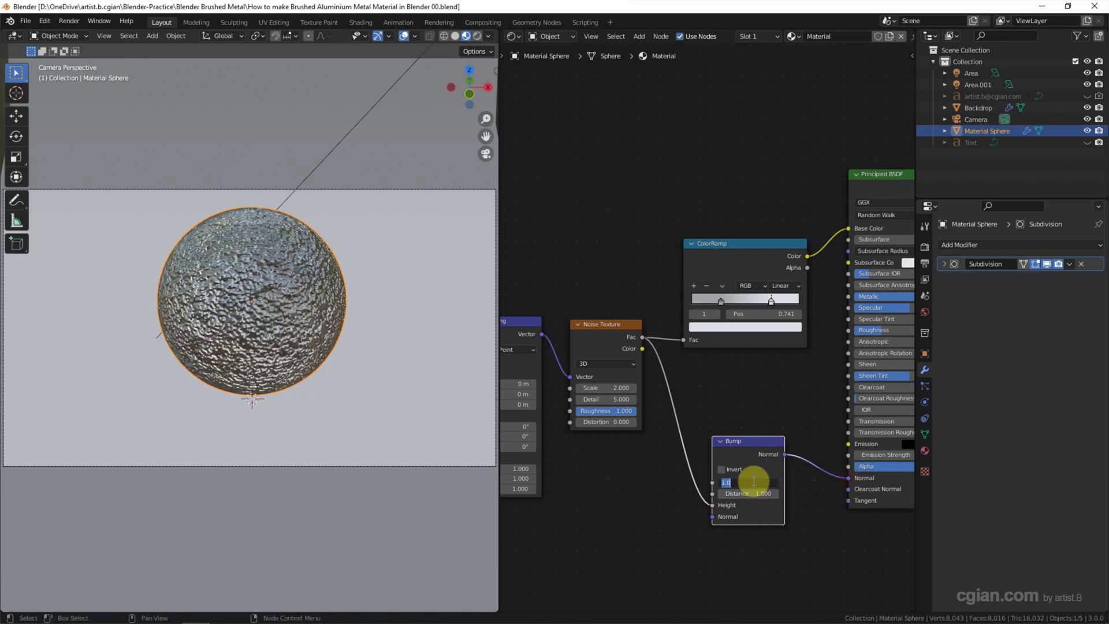
text(0.1)
key(Return)
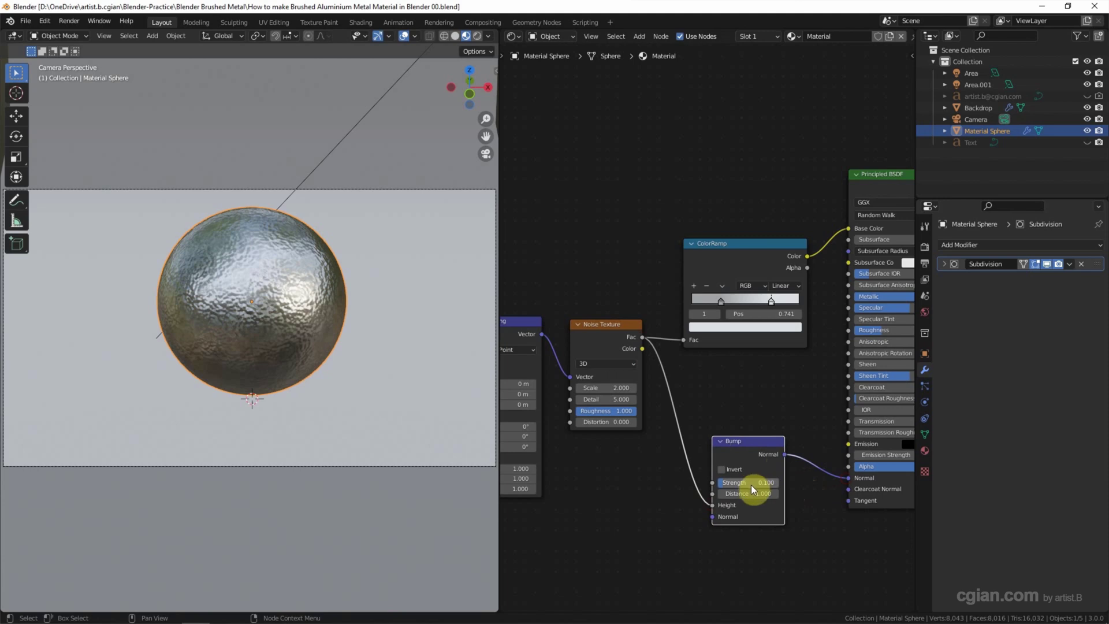
click(752, 493)
text(0.1)
key(Return)
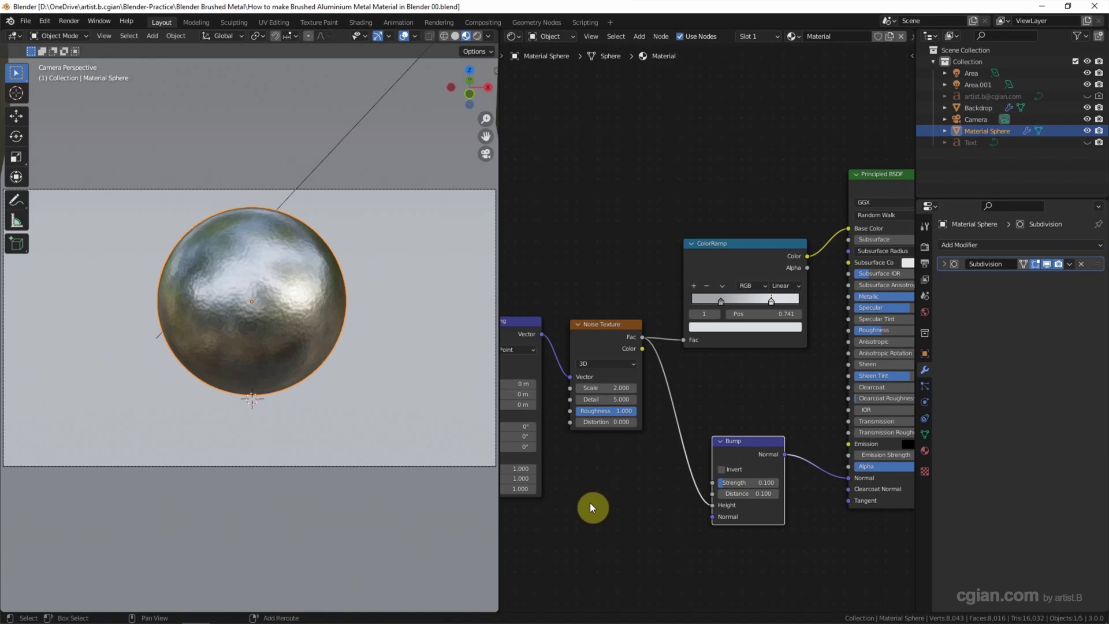
middle_drag(590, 502, 666, 501)
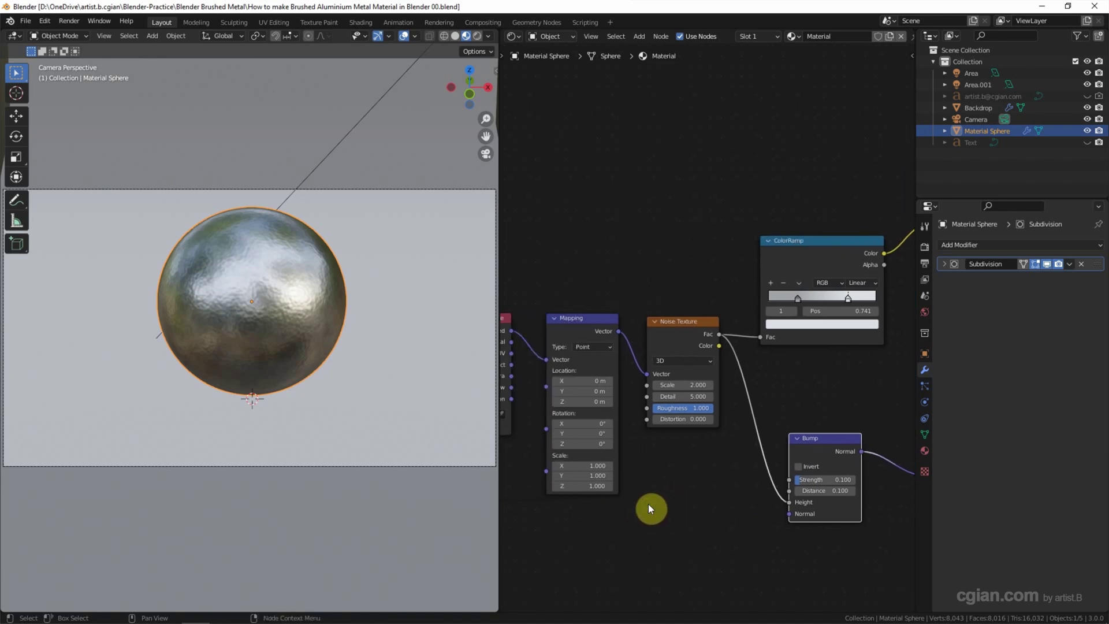
Raise the Mapping node's Scale Y to 15 to stretch the noise into streaks
click(581, 476)
text(7.5)
key(Return)
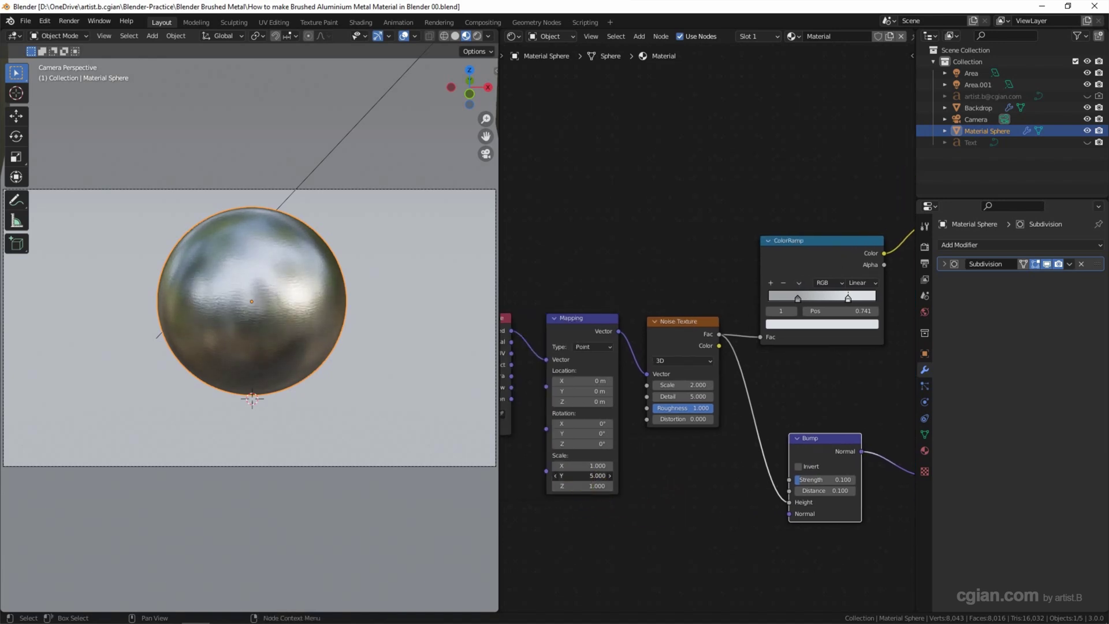
drag(583, 475, 608, 475)
click(569, 476)
text(12.5)
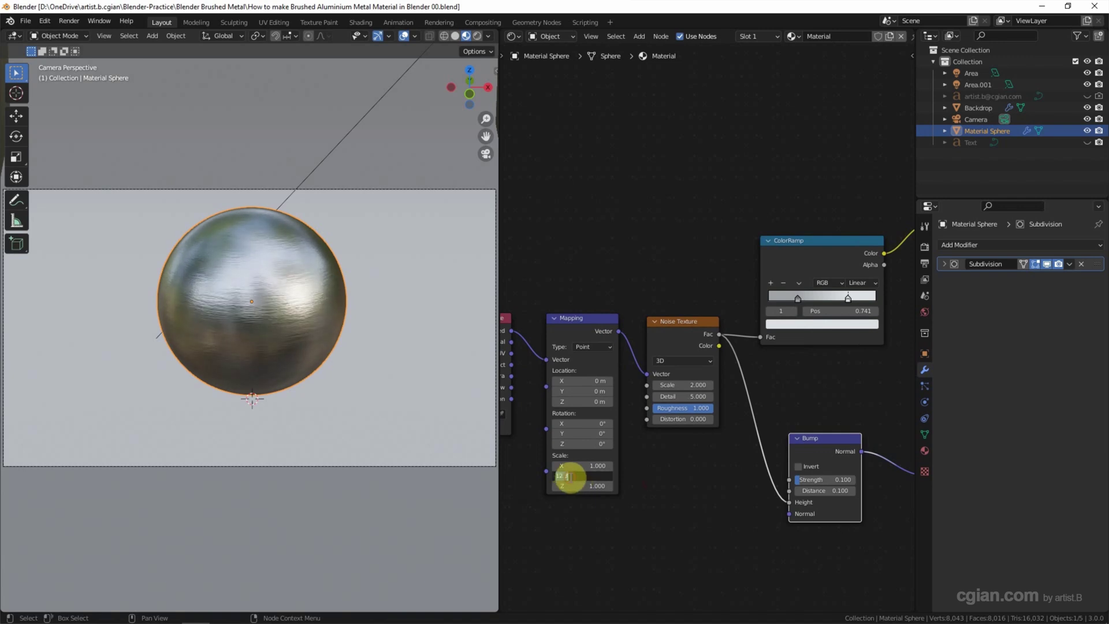
text(15)
key(Return)
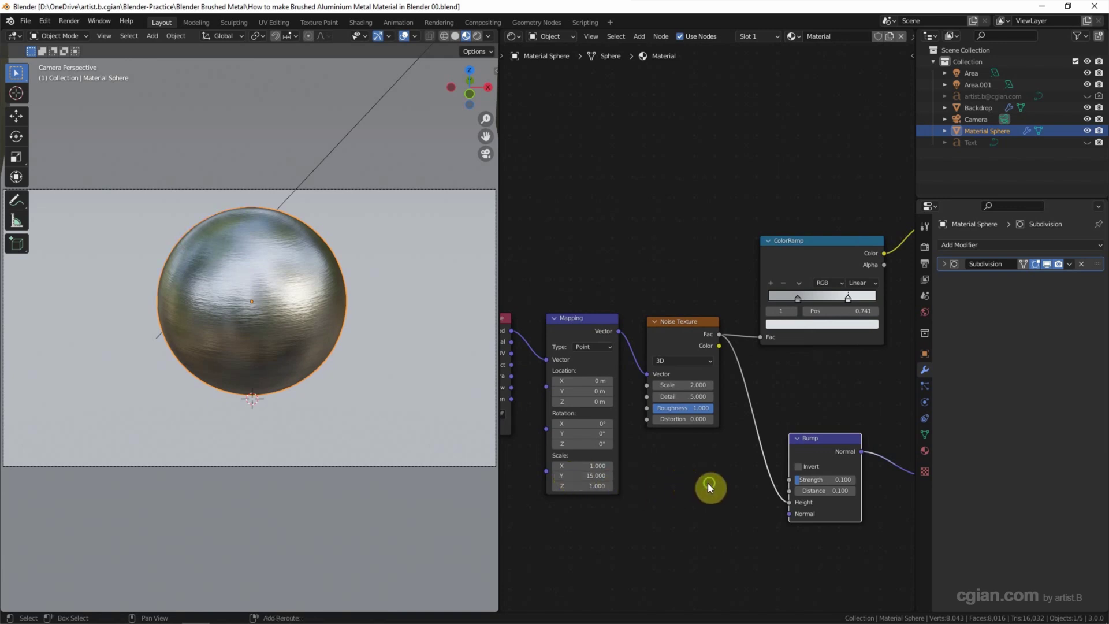
middle_drag(710, 487, 583, 498)
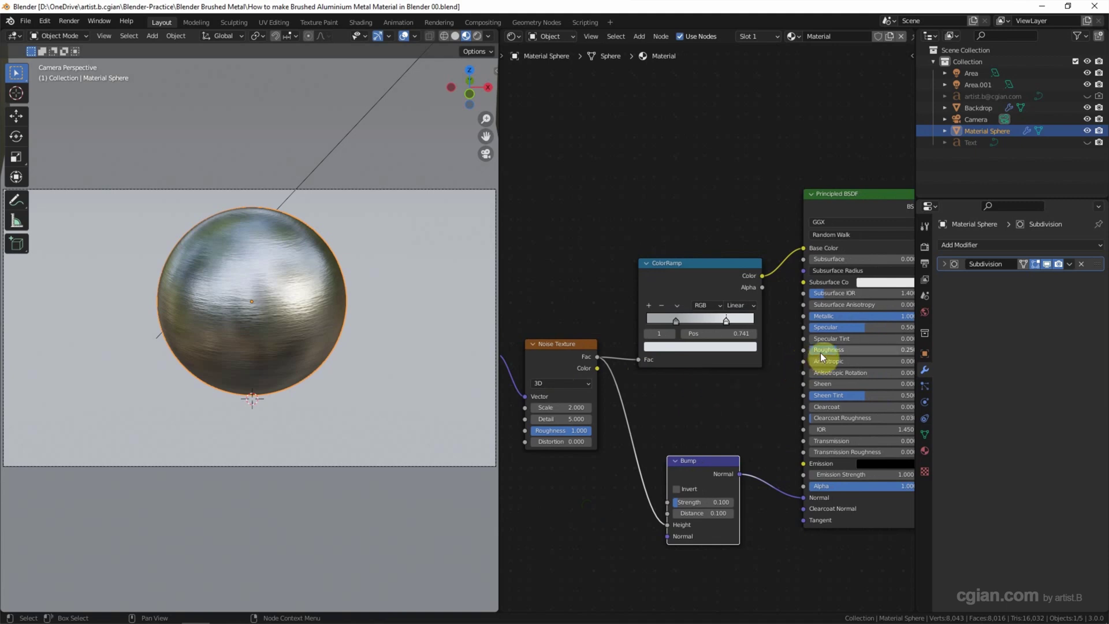
Duplicate the ColorRamp, feeding it the noise Fac and connecting its Color to Roughness
drag(704, 267, 699, 227)
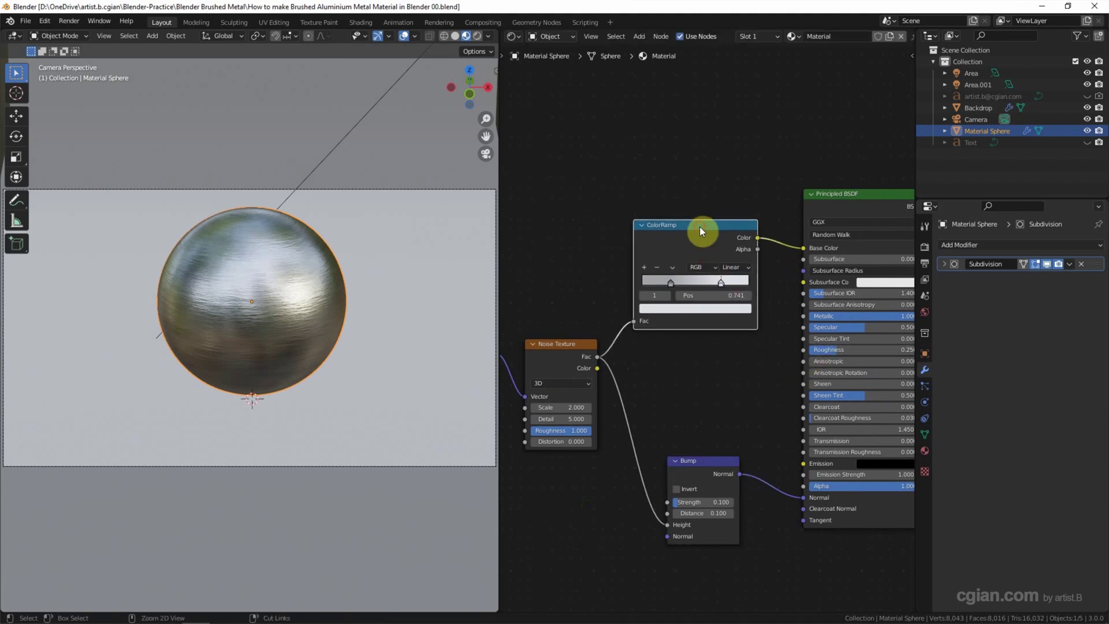
key(shift+d)
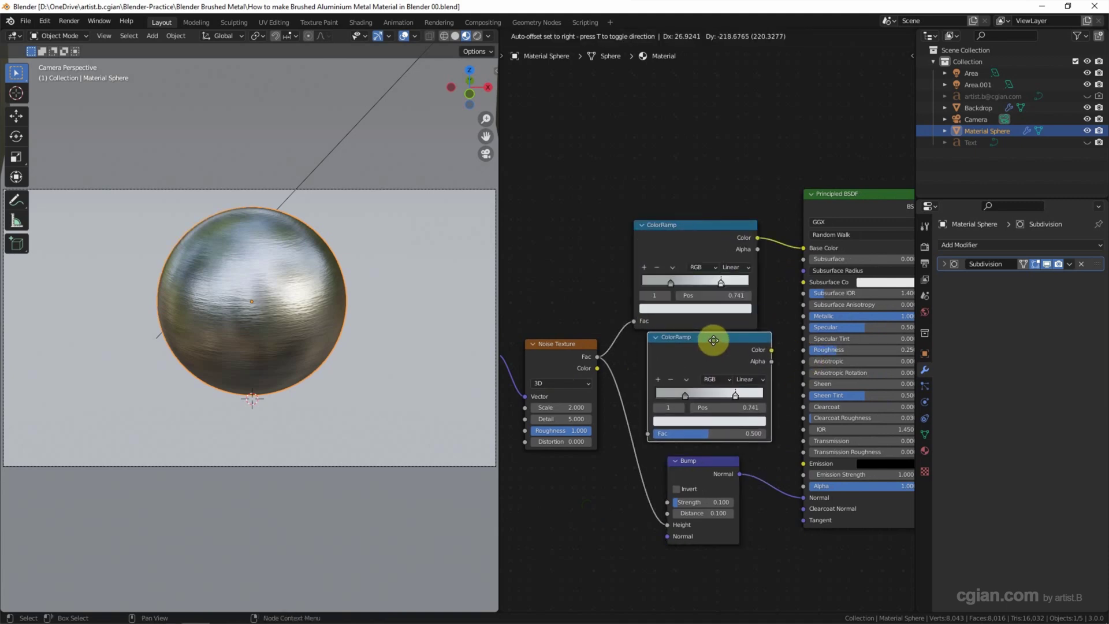
click(714, 341)
drag(597, 356, 648, 435)
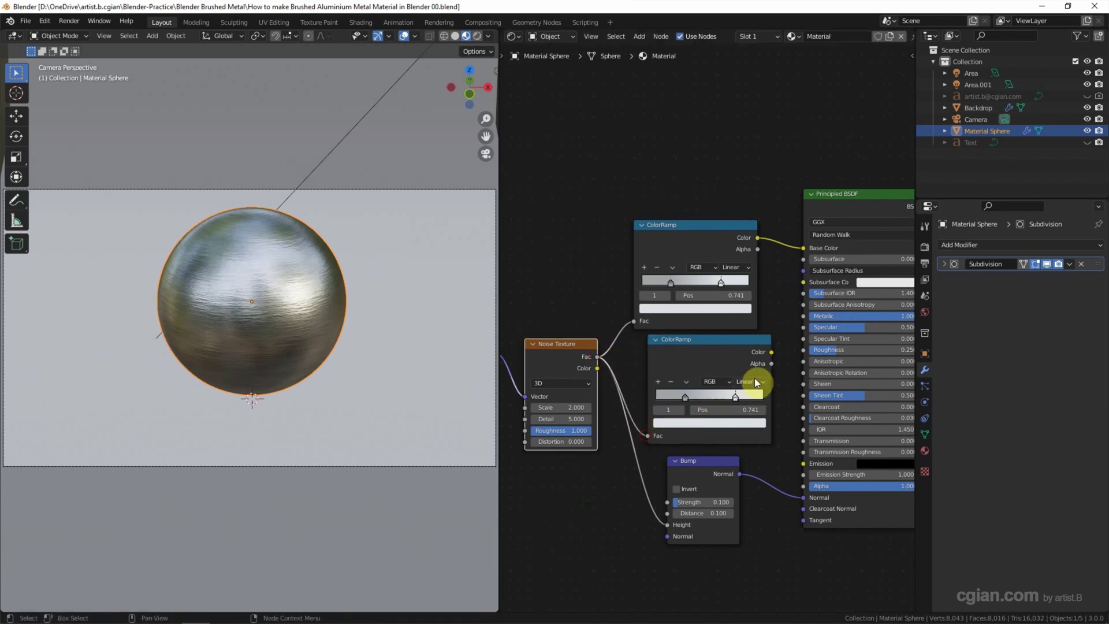
drag(771, 351, 803, 351)
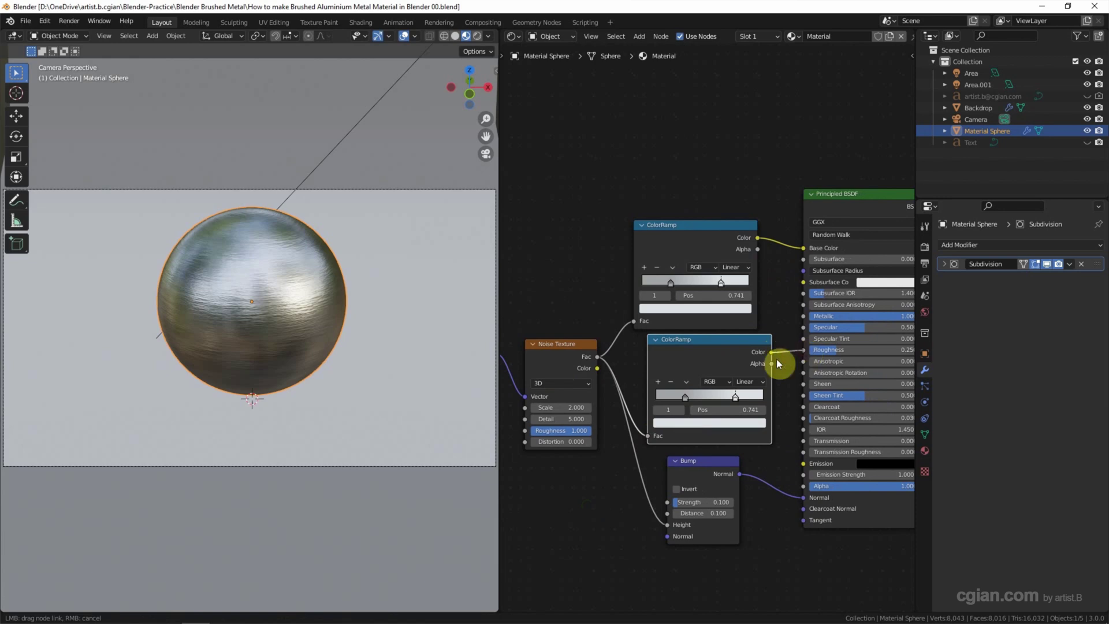
Darken the second ramp's stops to greys 505152 and A6AAAC
click(685, 397)
click(688, 423)
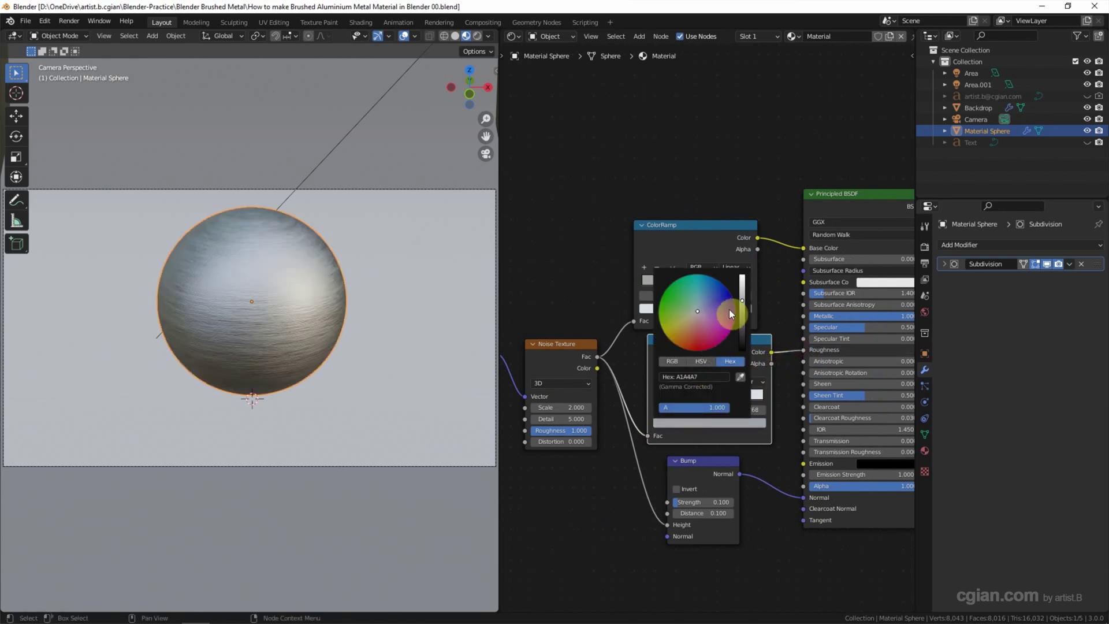
drag(742, 304, 742, 326)
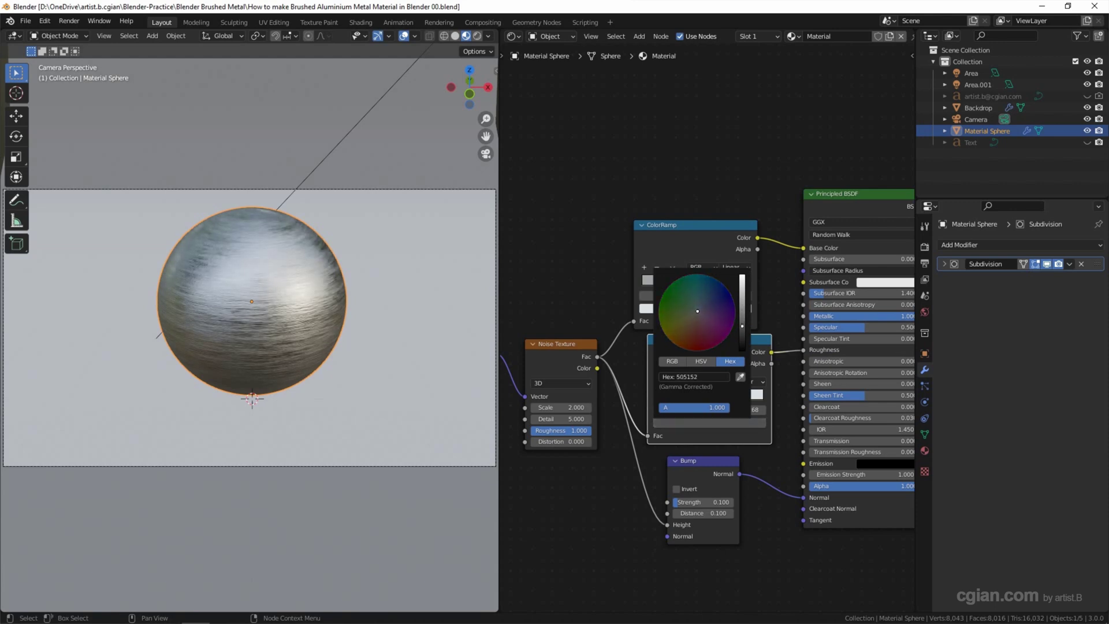
click(735, 398)
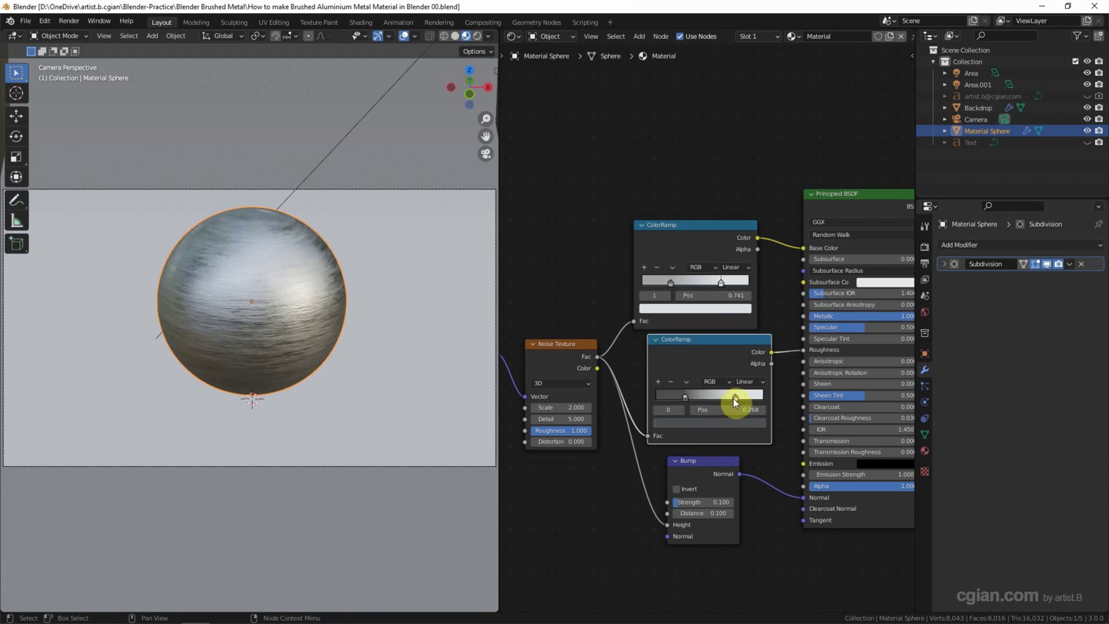
click(729, 423)
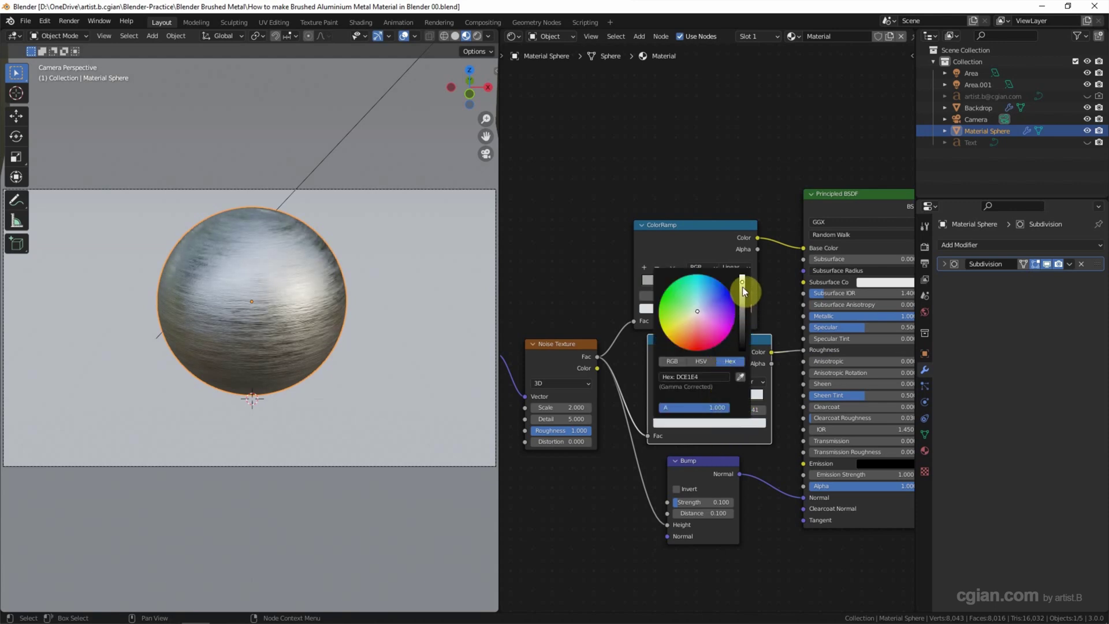
drag(737, 286, 738, 299)
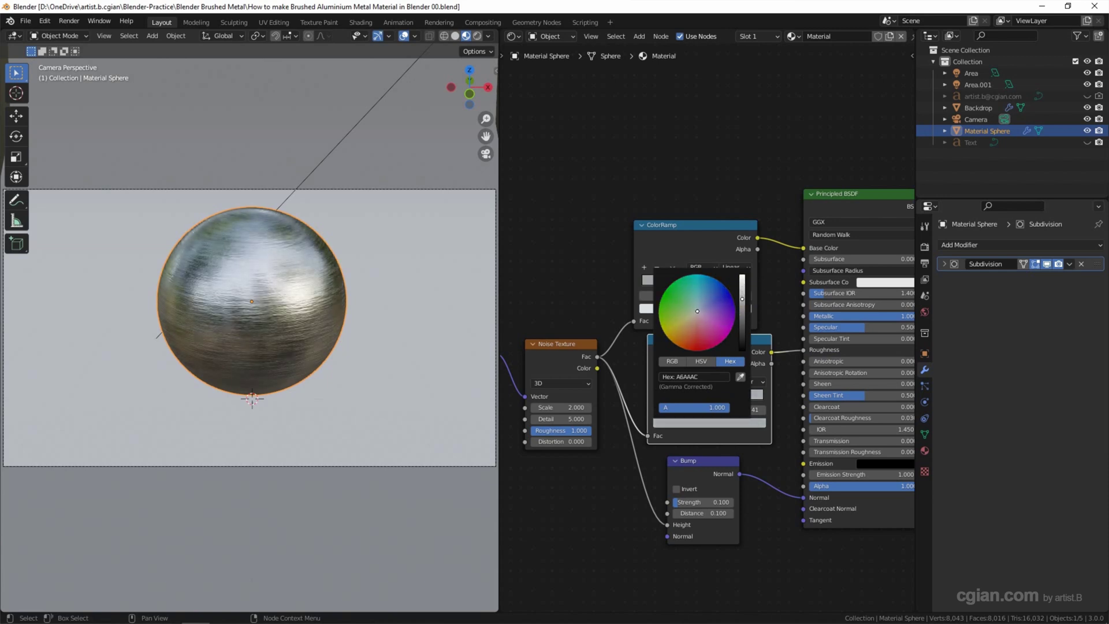